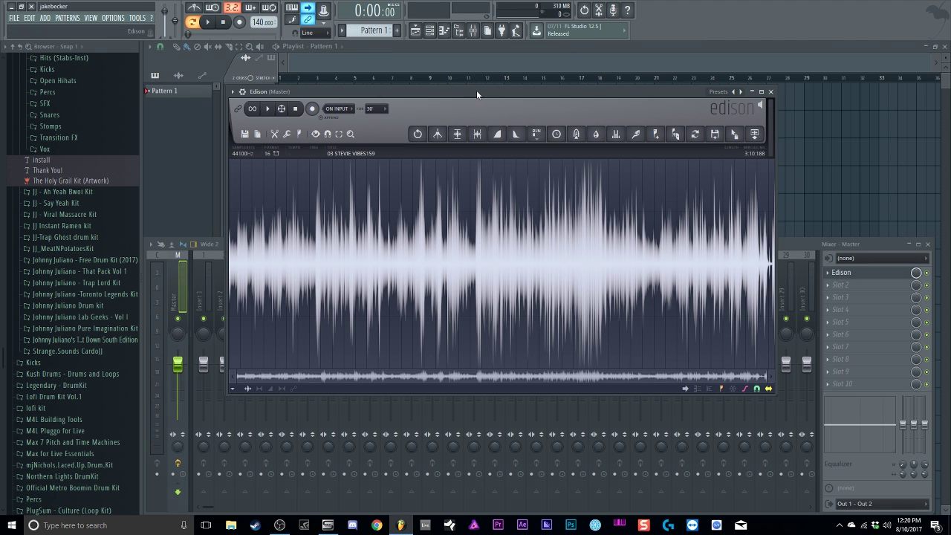
# - Enlarge the Edison window to give the opening section of the Stevie vibes sample more room
pyautogui.moveTo(476, 90)
pyautogui.mouseDown()
pyautogui.moveTo(481, 98)
pyautogui.moveTo(475, 88)
pyautogui.mouseUp()
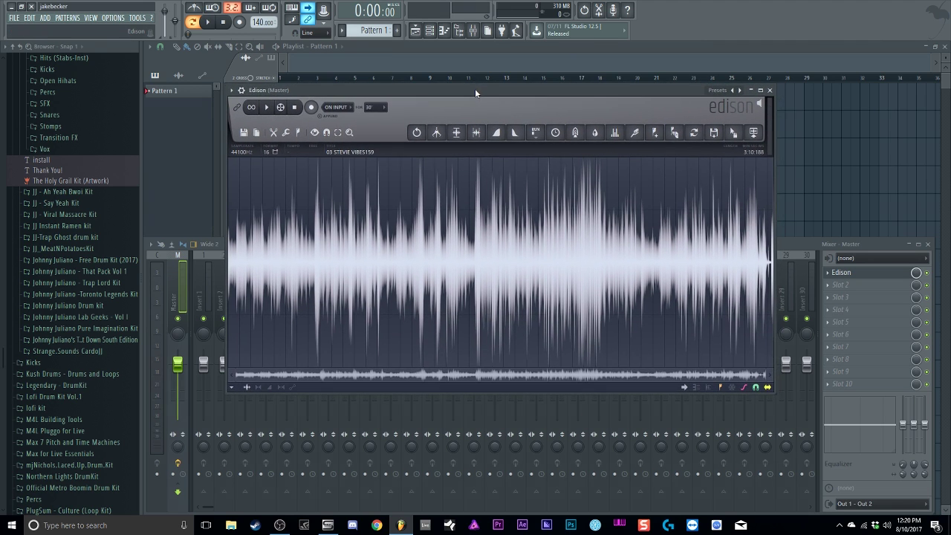
pyautogui.scroll(3, 456, 237)
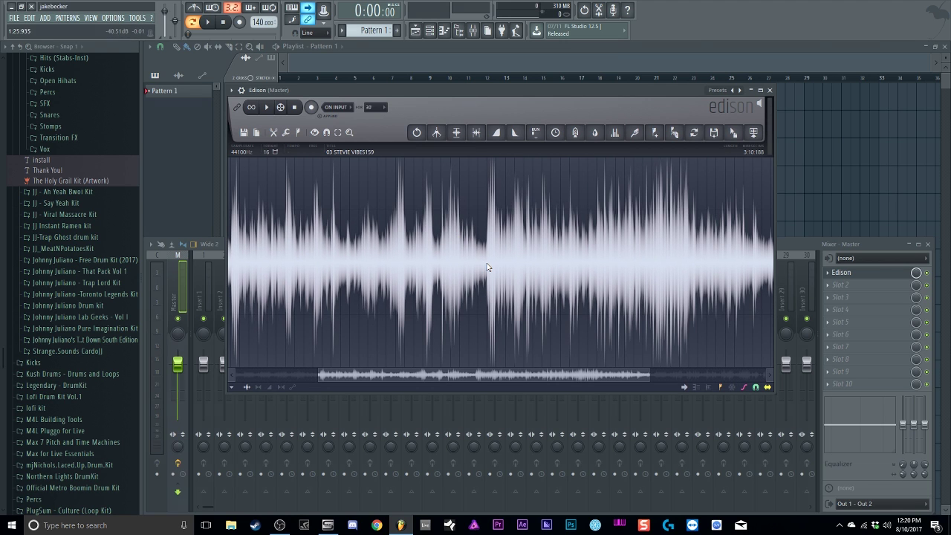
pyautogui.moveTo(529, 375); pyautogui.dragTo(442, 379)
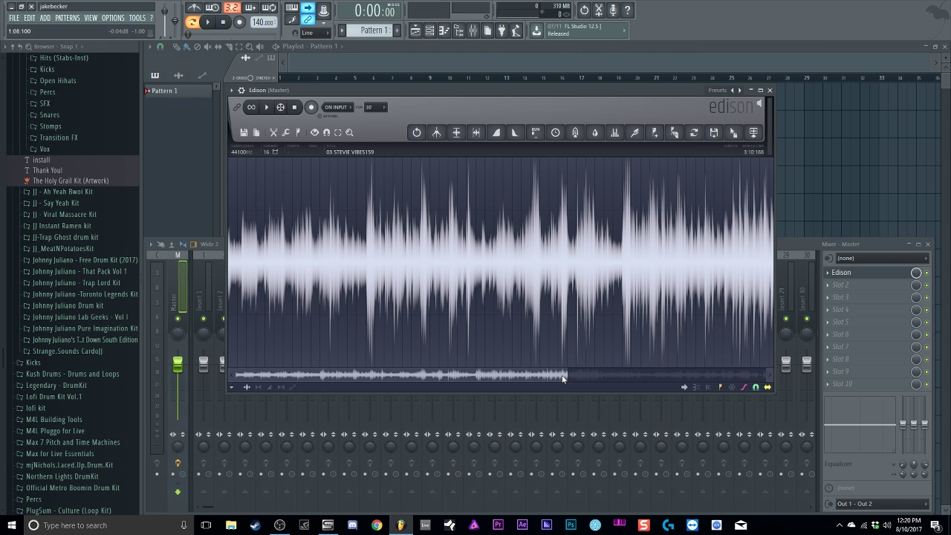
pyautogui.moveTo(561, 378); pyautogui.dragTo(378, 370)
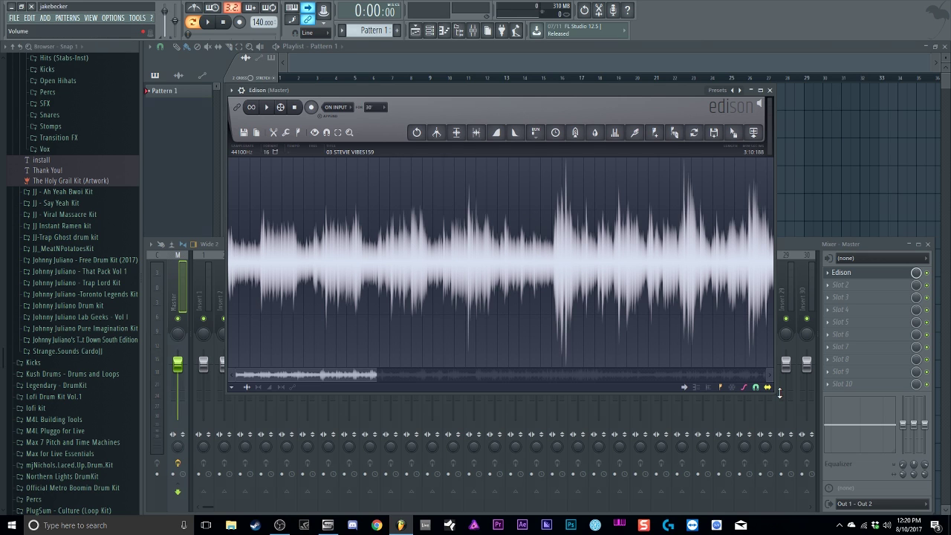
pyautogui.moveTo(775, 394); pyautogui.dragTo(809, 429)
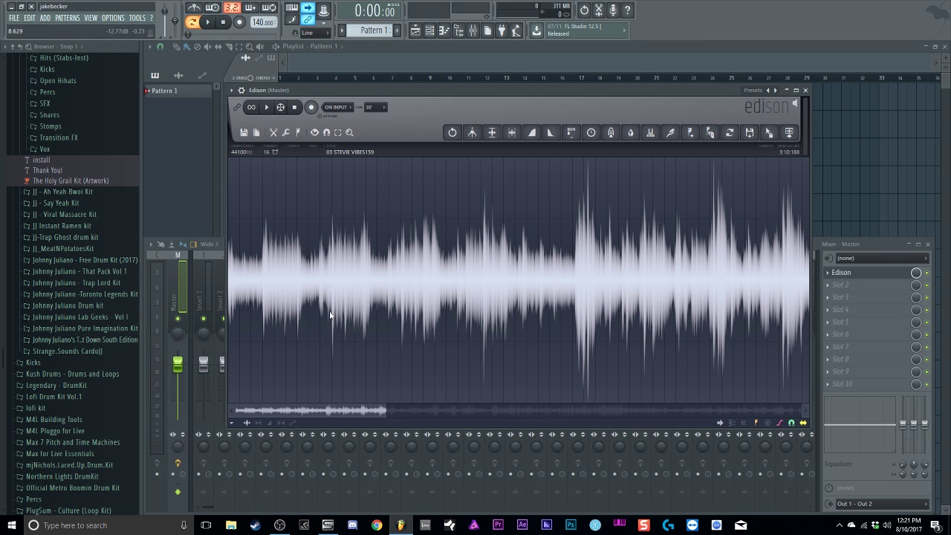
# - Play back the opening of the sample and examine its waveform for a usable loop
pyautogui.click(270, 110)
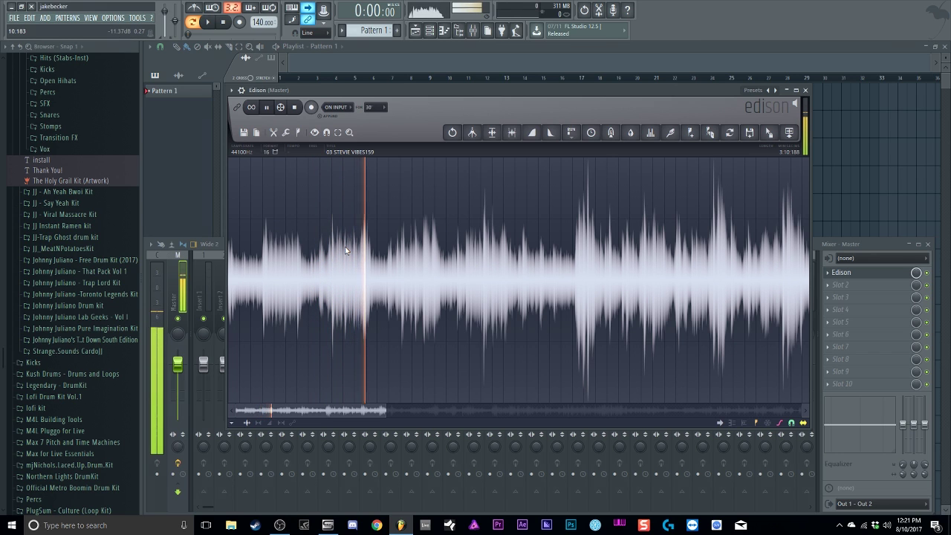
pyautogui.click(296, 109)
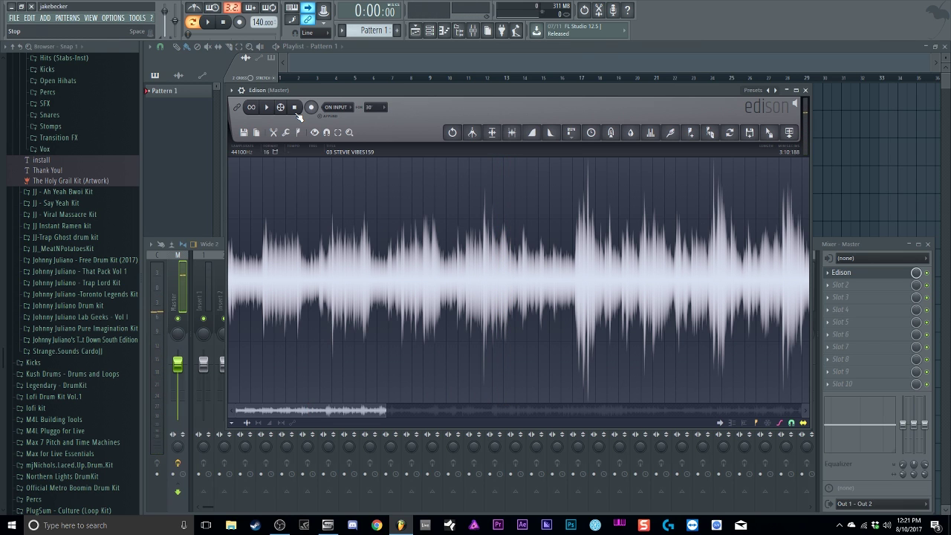
pyautogui.scroll(4, 317, 279)
pyautogui.scroll(2, 318, 280)
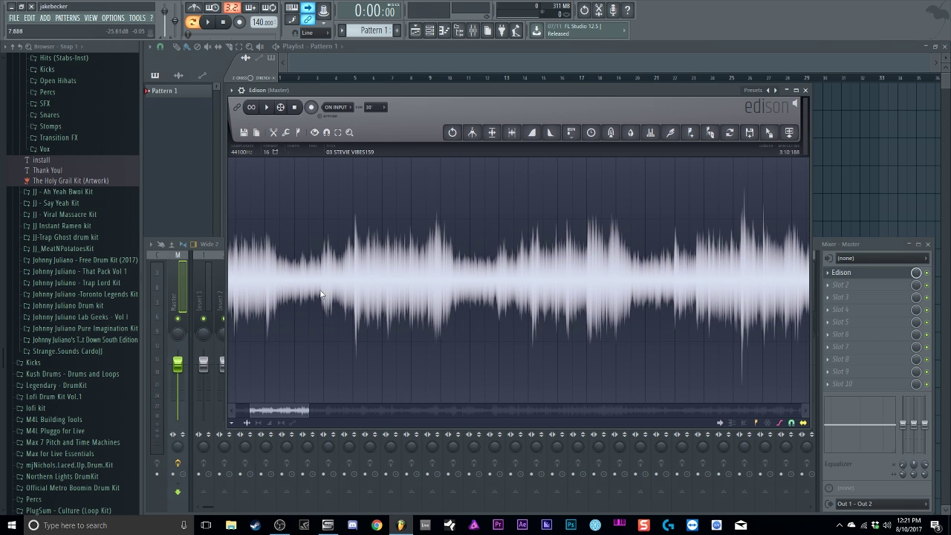
pyautogui.moveTo(304, 410); pyautogui.dragTo(280, 410)
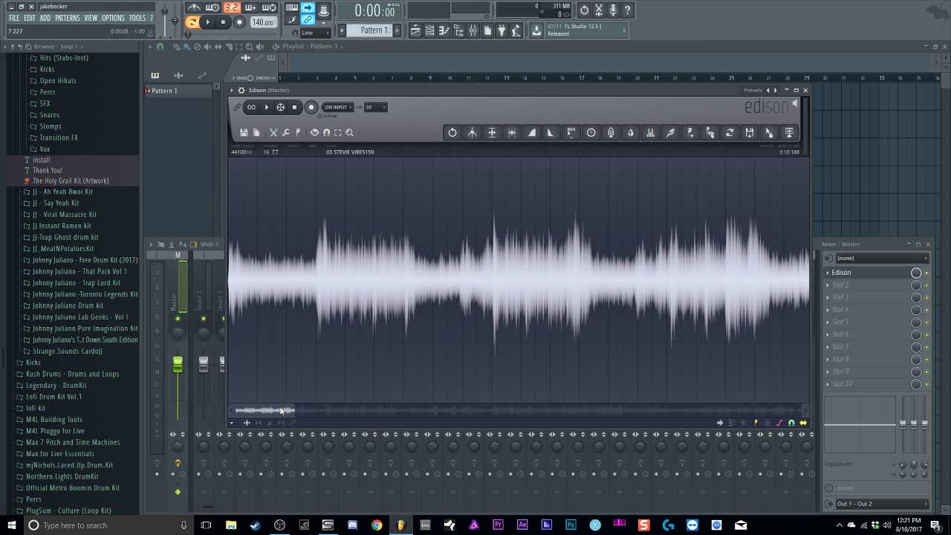
pyautogui.moveTo(295, 416); pyautogui.dragTo(343, 413)
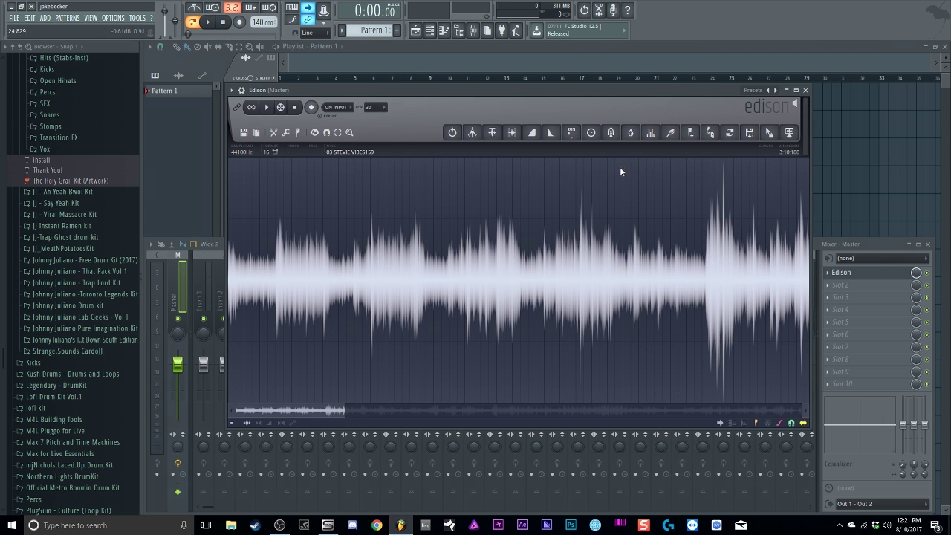
# - Set Edison's snapping mode to Snap to zero-crossing
pyautogui.click(327, 132)
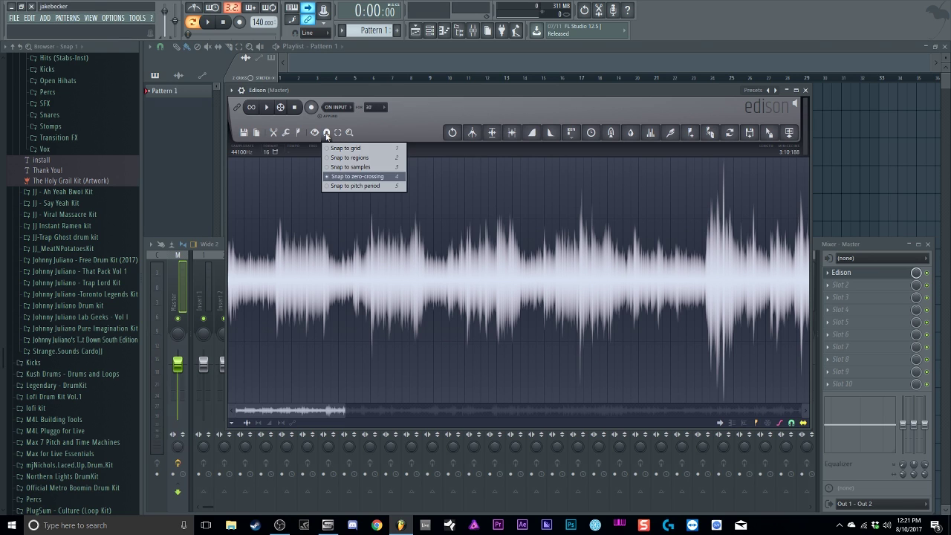
pyautogui.click(331, 139)
pyautogui.click(329, 134)
pyautogui.click(370, 179)
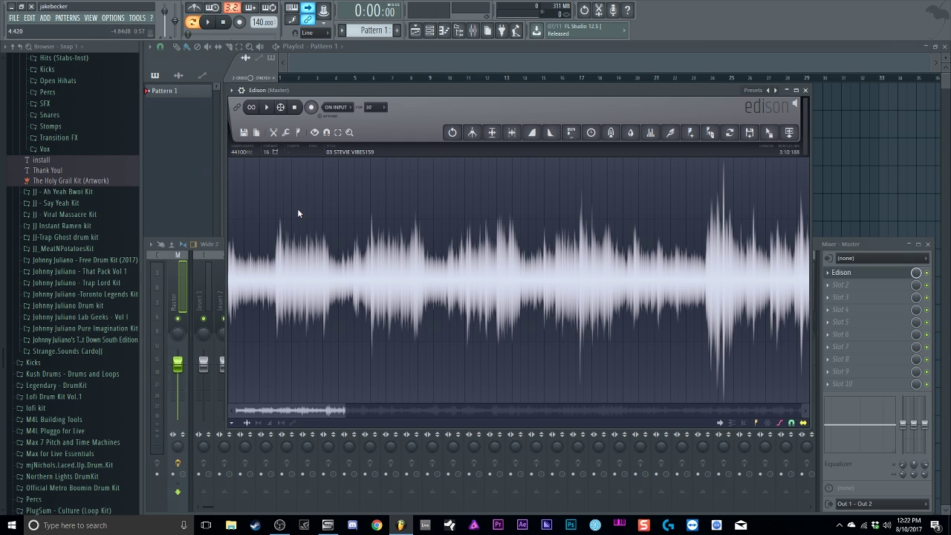
# - Play the sample to find the phrase's end, and select the audio from 0:000 to 12:038
pyautogui.click(268, 108)
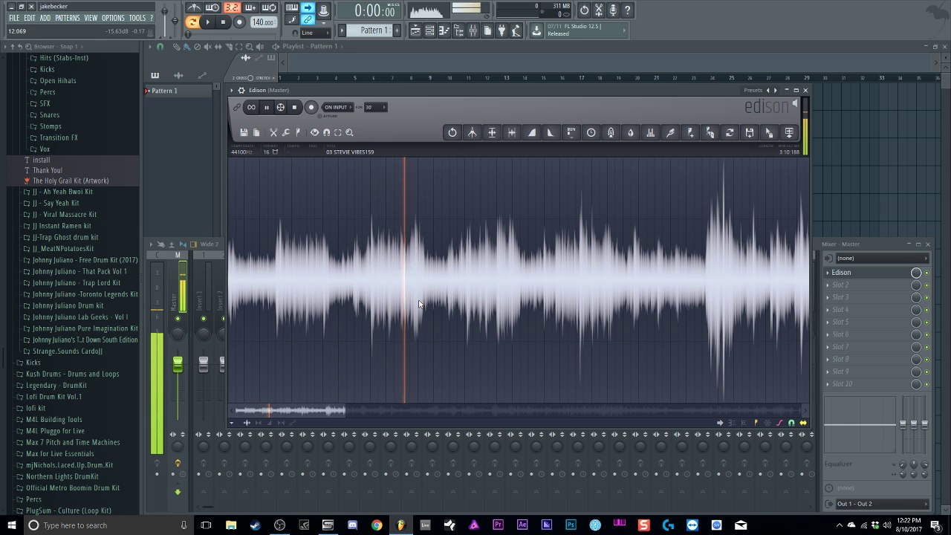
pyautogui.press('space')
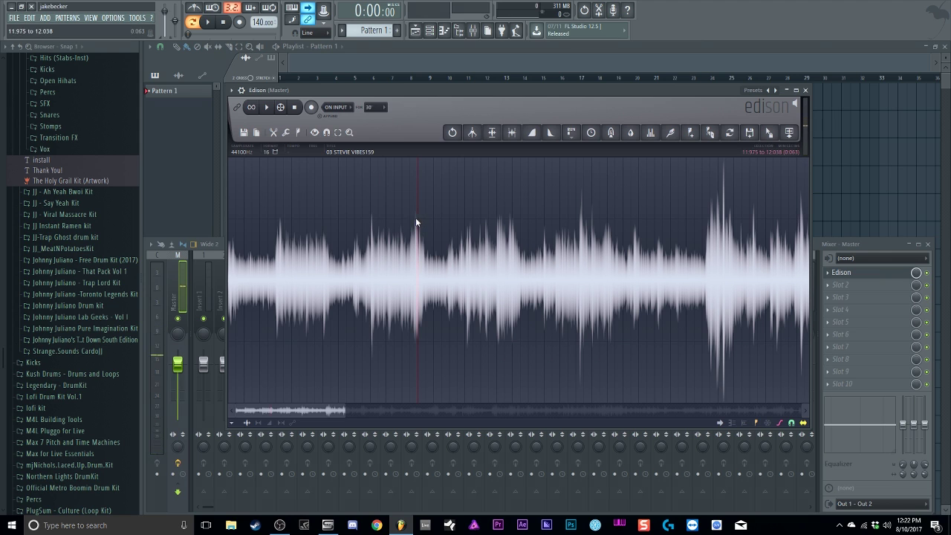
pyautogui.moveTo(416, 217); pyautogui.dragTo(217, 214)
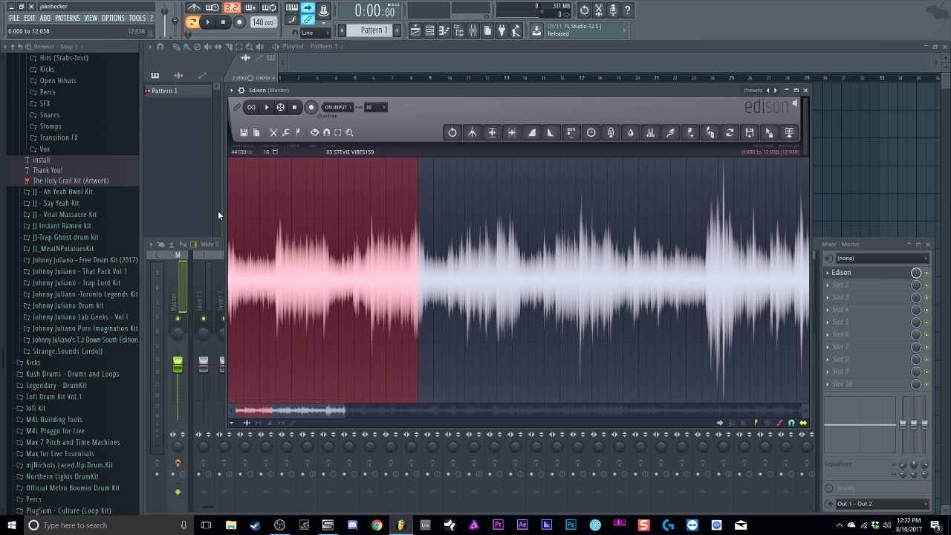
# - Turn on loop playback and audition the selected opening phrase
pyautogui.click(253, 108)
pyautogui.scroll(5, 413, 269)
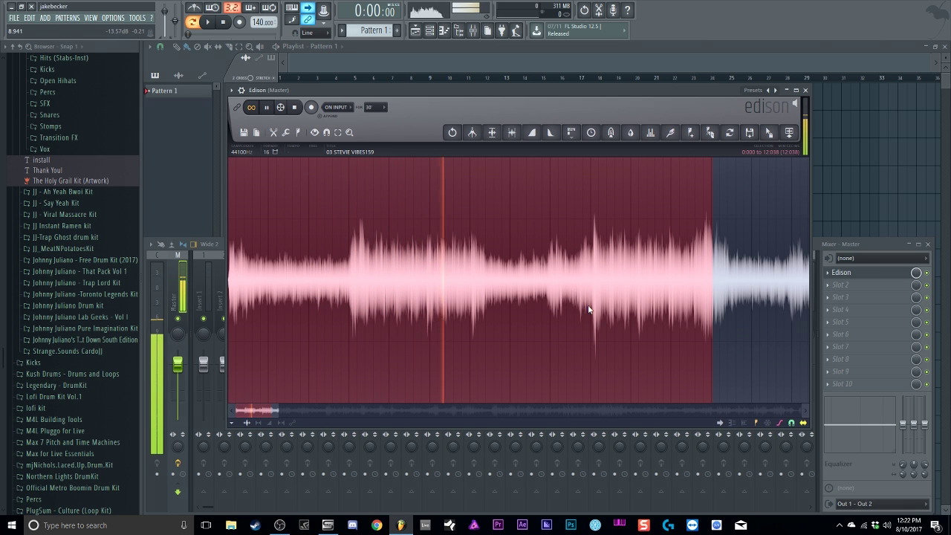
pyautogui.scroll(2, 588, 310)
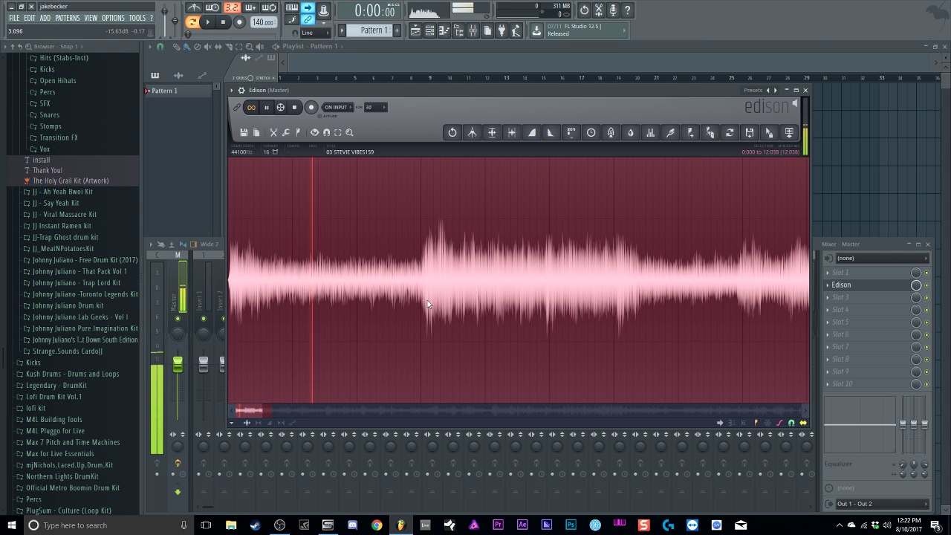
pyautogui.press('space')
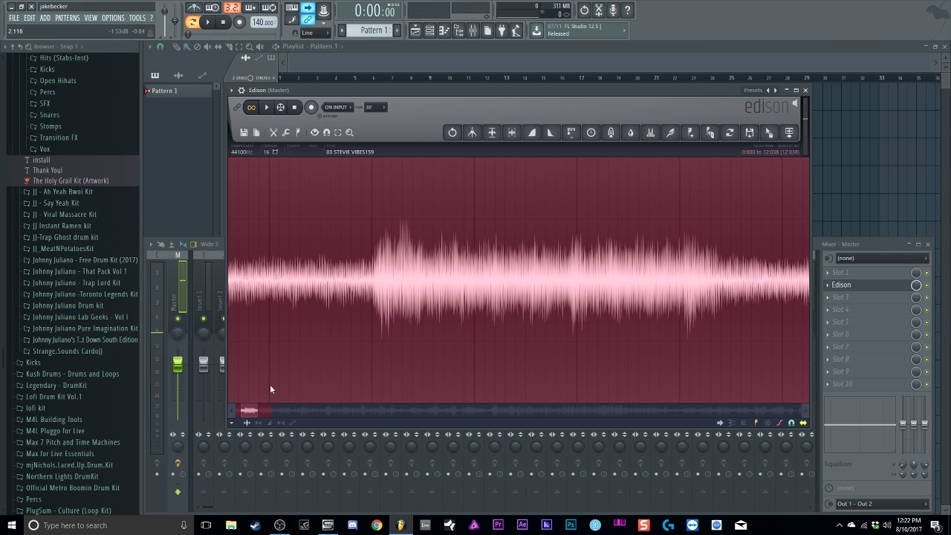
# - Fine-tune the end of the loop selection to 11:998, just before the next note's attack
pyautogui.moveTo(252, 409); pyautogui.dragTo(271, 410)
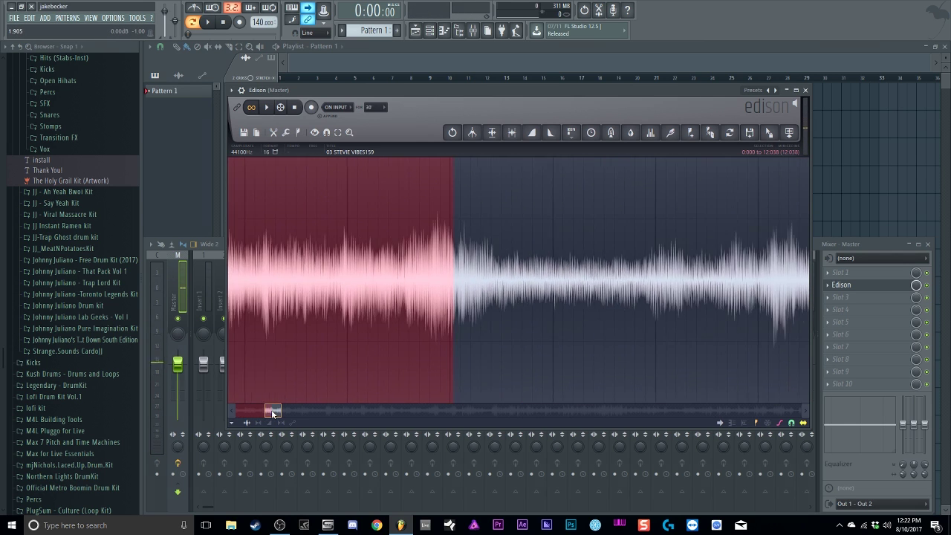
pyautogui.scroll(5, 481, 306)
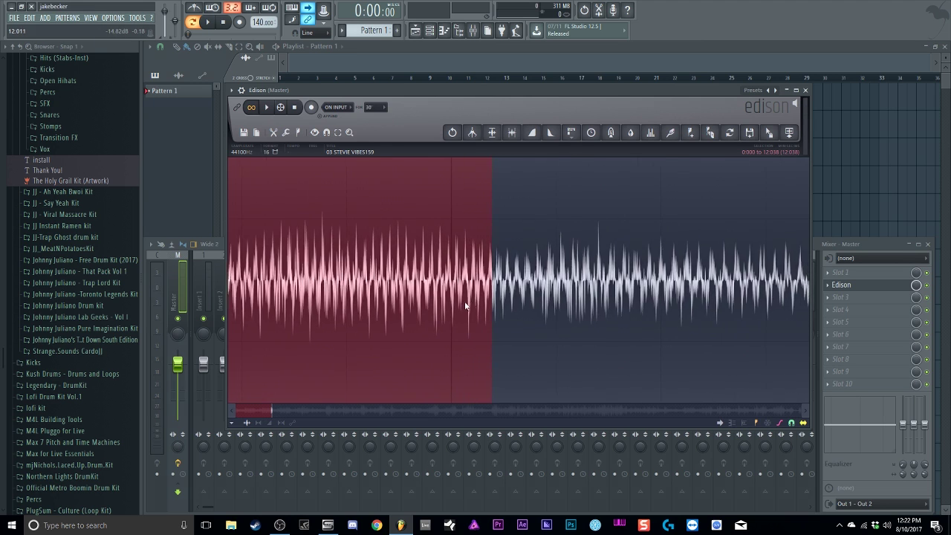
pyautogui.moveTo(490, 311); pyautogui.dragTo(484, 312)
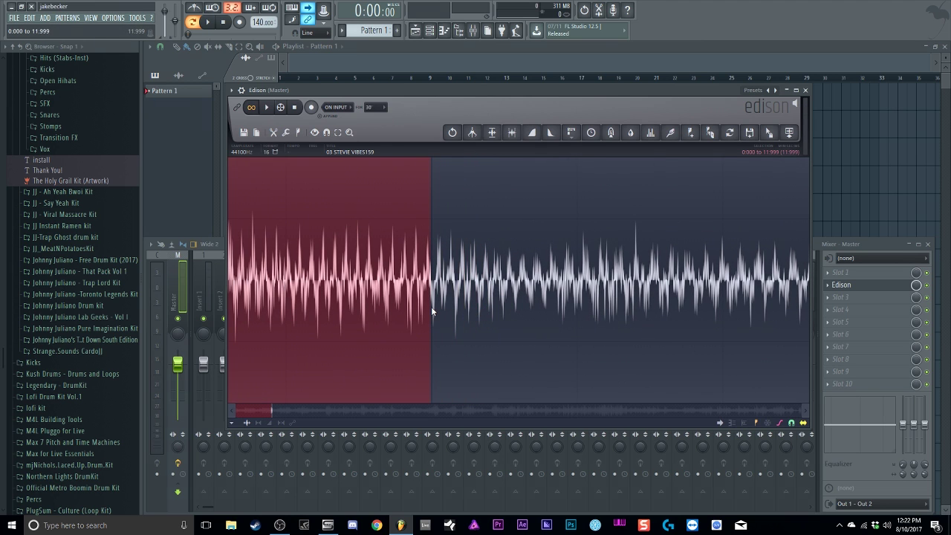
pyautogui.moveTo(435, 306); pyautogui.dragTo(459, 304)
pyautogui.moveTo(432, 308); pyautogui.dragTo(432, 308)
pyautogui.scroll(-5, 271, 356)
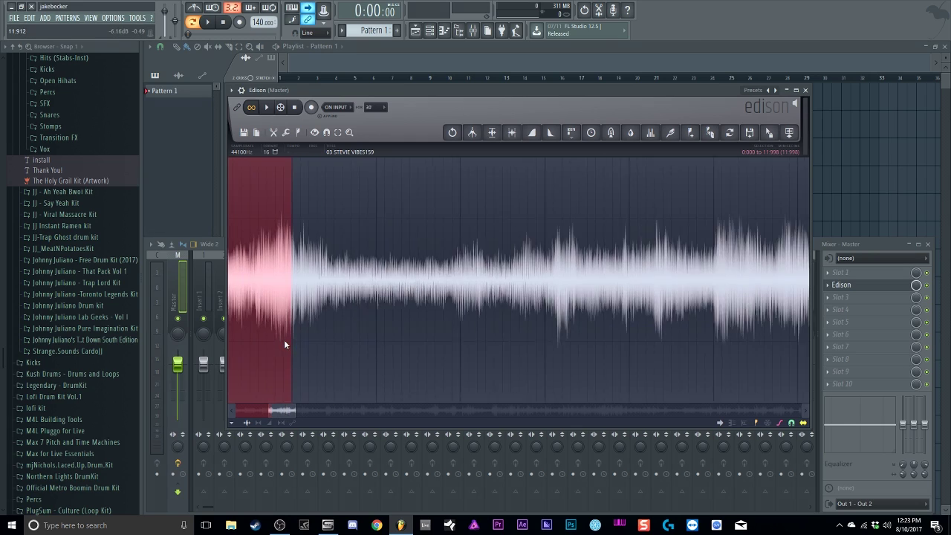
# - Fine-tune the start of the loop selection to 0:009, where the first note begins
pyautogui.scroll(6, 228, 304)
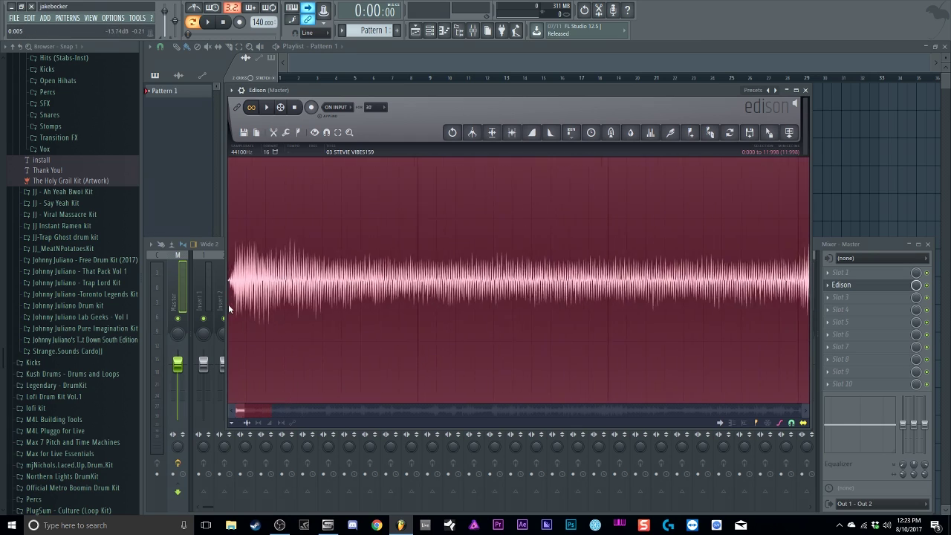
pyautogui.scroll(4, 228, 303)
pyautogui.click(233, 411)
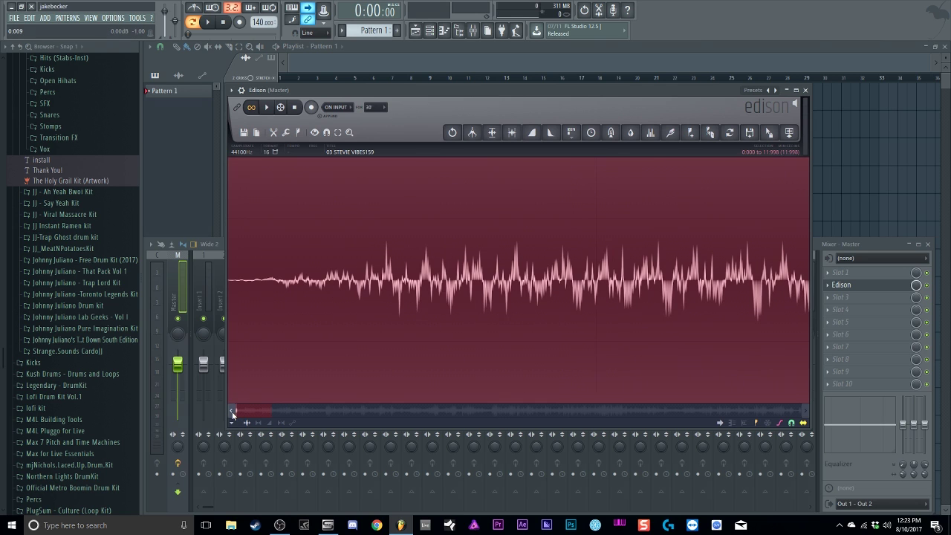
pyautogui.click(232, 411)
pyautogui.moveTo(239, 330); pyautogui.dragTo(248, 331)
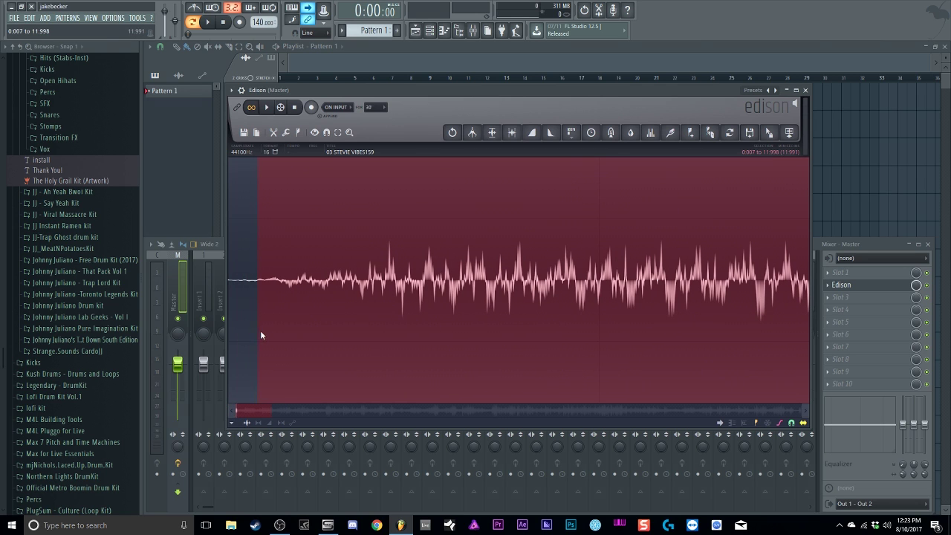
pyautogui.scroll(-4, 367, 235)
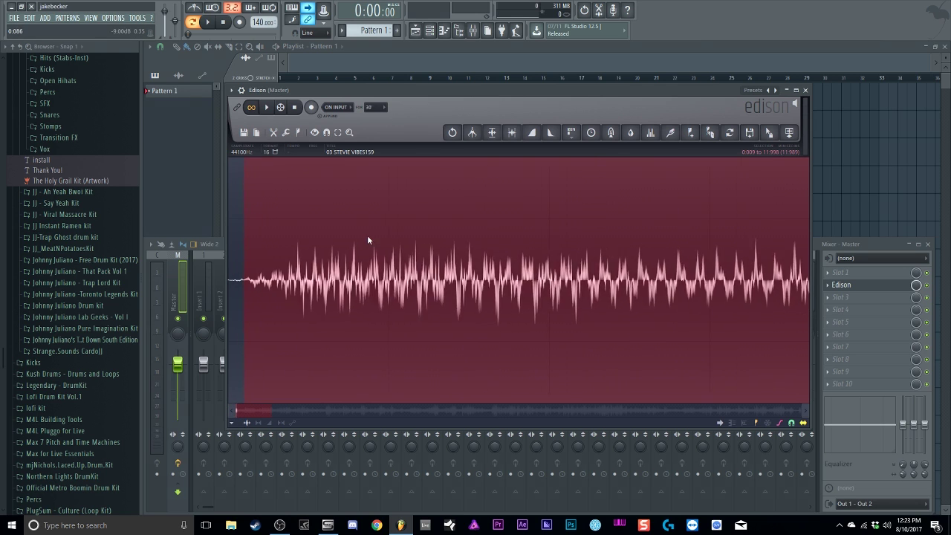
# - Audition the refined loop selection to check that it repeats seamlessly
pyautogui.scroll(5, 366, 235)
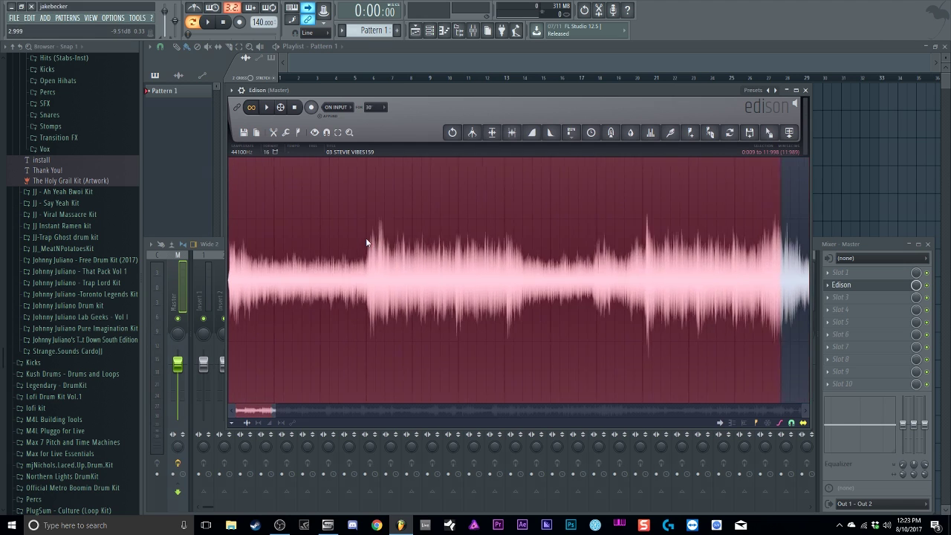
pyautogui.press('space')
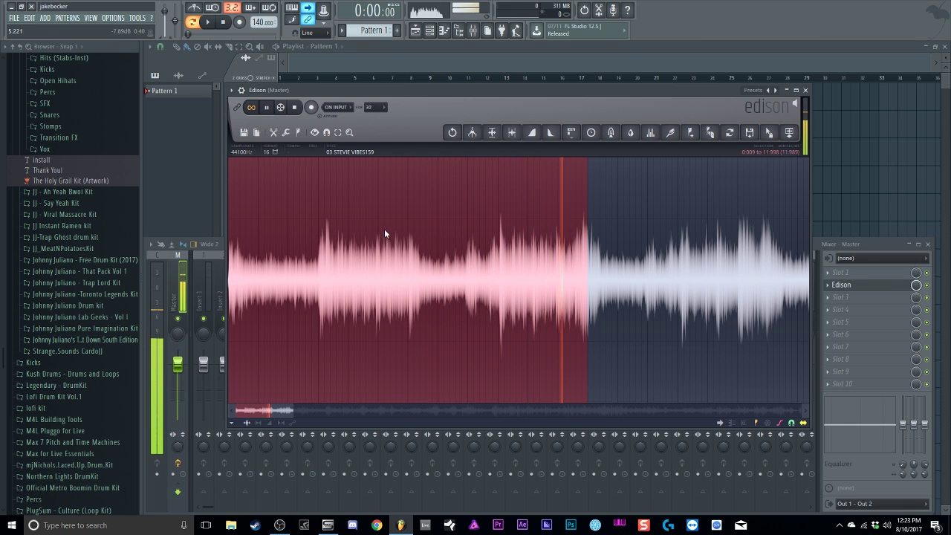
pyautogui.press('space')
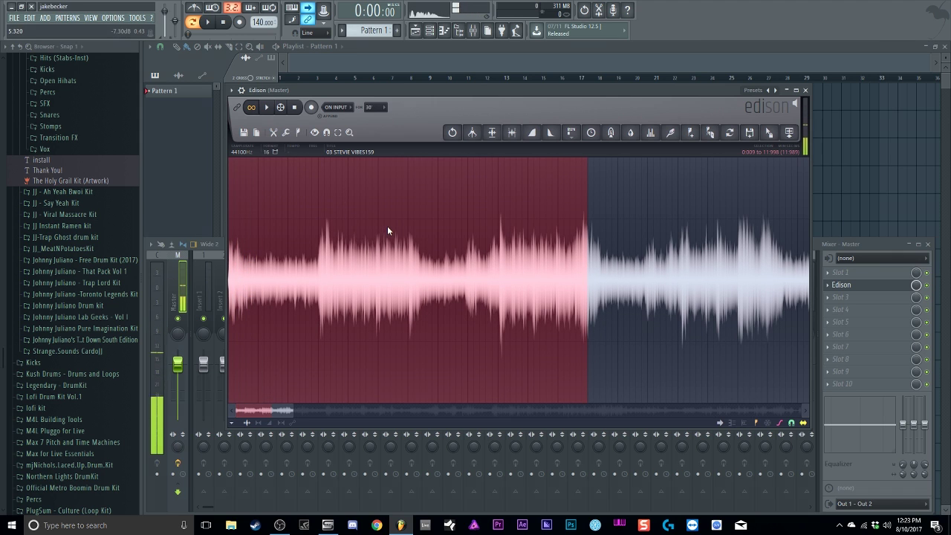
# - Move Edison back to the first effect slot on the Master track and load a second Edison in slot 2
pyautogui.moveTo(842, 291); pyautogui.dragTo(843, 275)
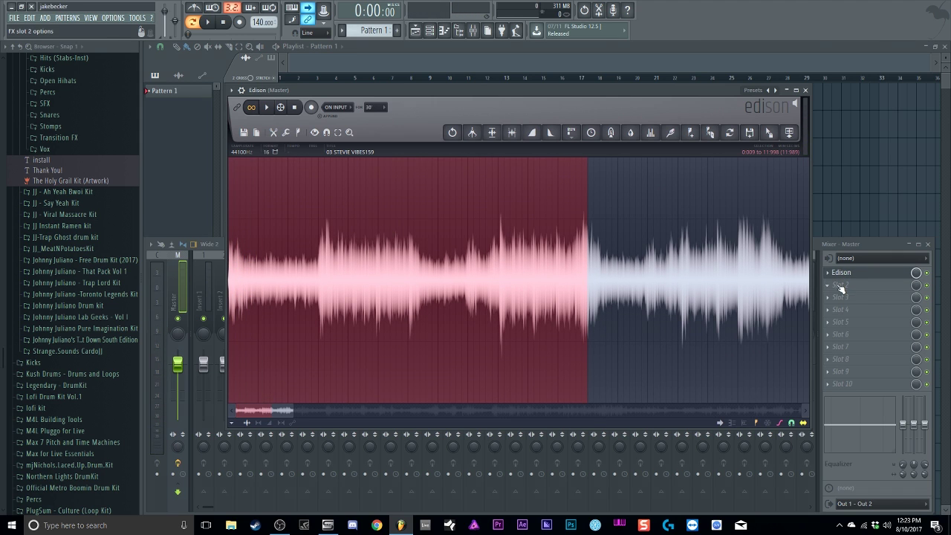
pyautogui.click(841, 288)
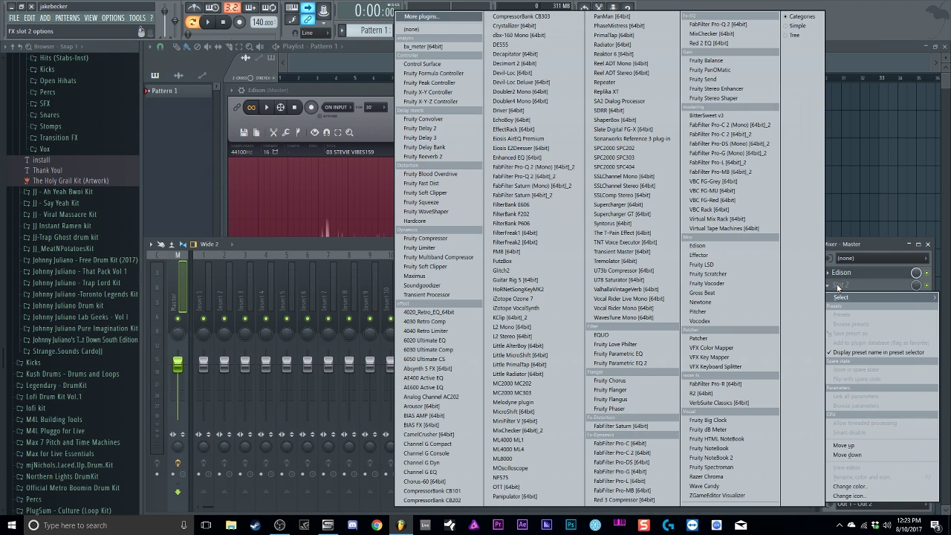
pyautogui.click(715, 247)
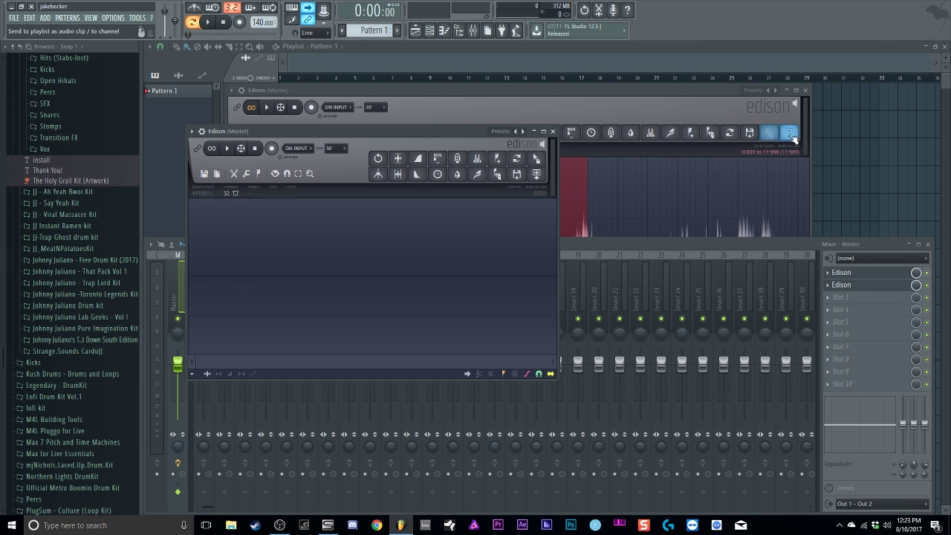
# - Copy the selected loop into the new Edison, minimize the original Edison window, and reposition the new one
pyautogui.moveTo(792, 137); pyautogui.dragTo(405, 215)
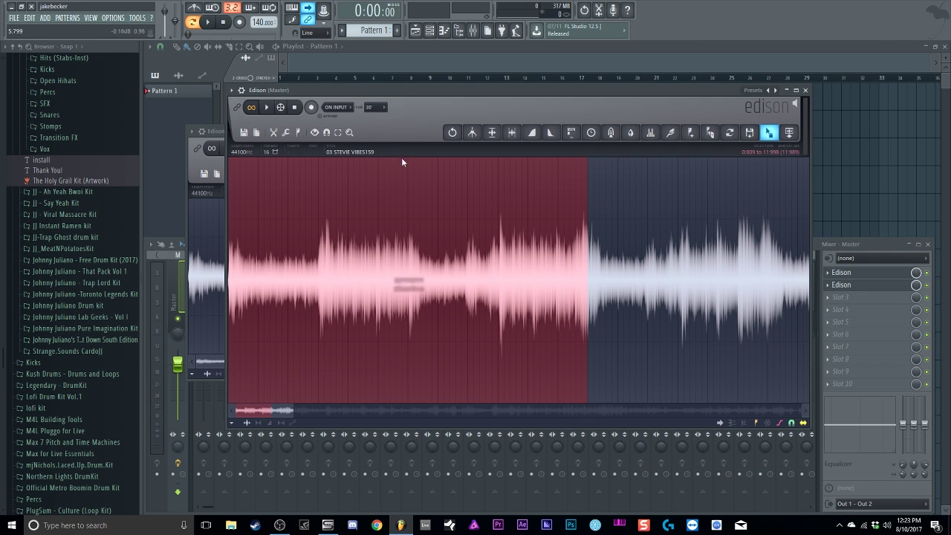
pyautogui.click(788, 89)
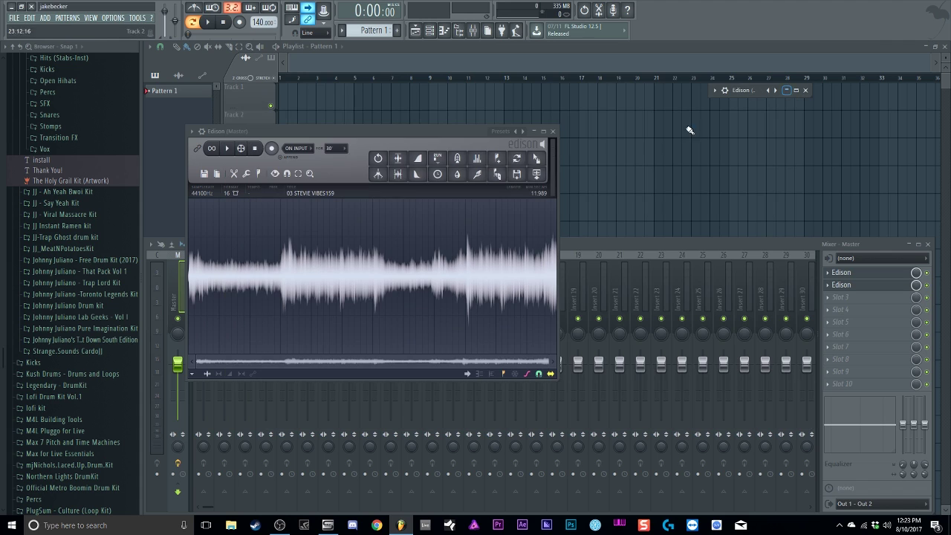
pyautogui.moveTo(418, 130); pyautogui.dragTo(558, 147)
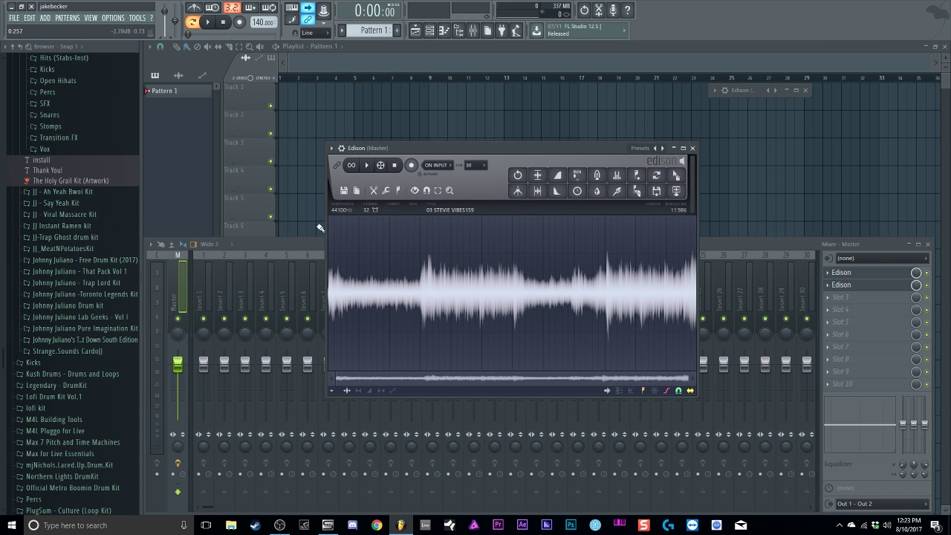
# - Set the project tempo to 86 BPM by tapping along to the beat with the Tempo tapper, and close the tapper
pyautogui.rightClick(261, 27)
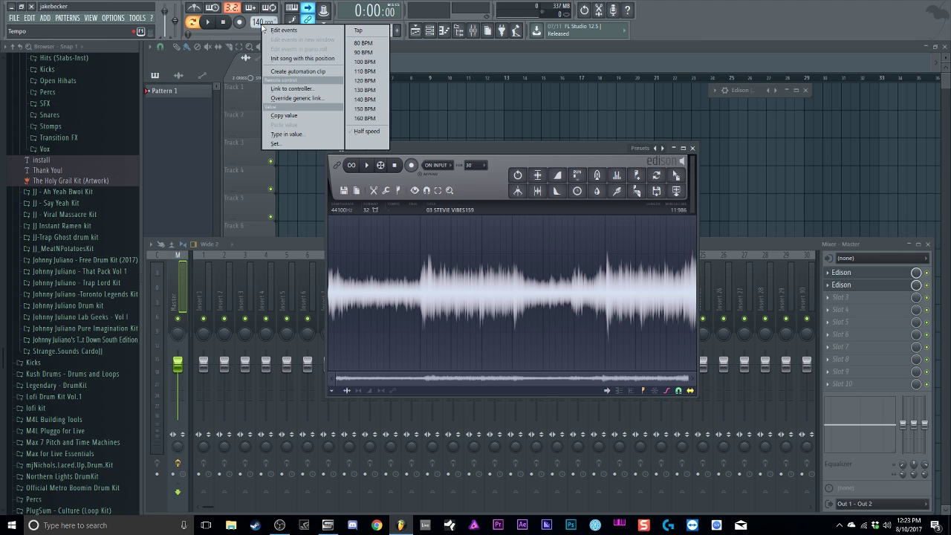
pyautogui.click(373, 31)
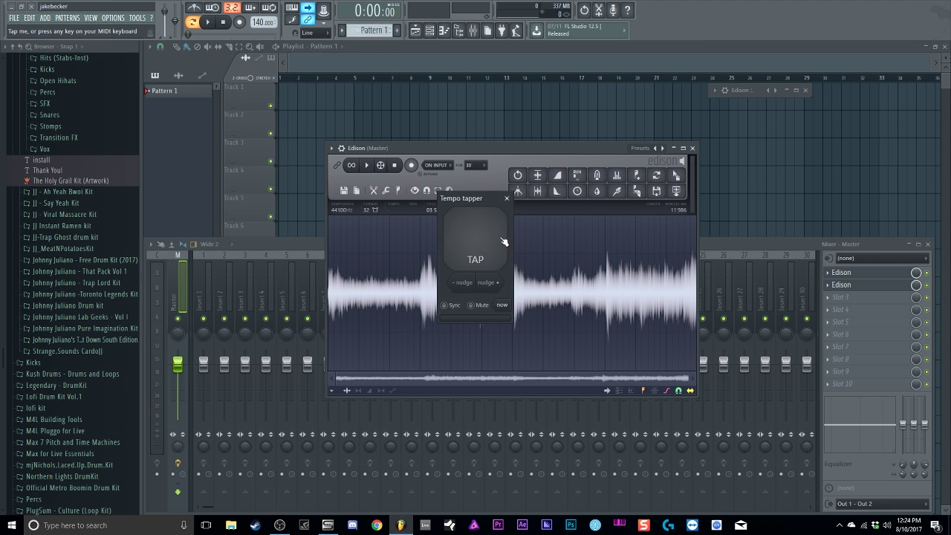
pyautogui.click(481, 240)
pyautogui.click(481, 239)
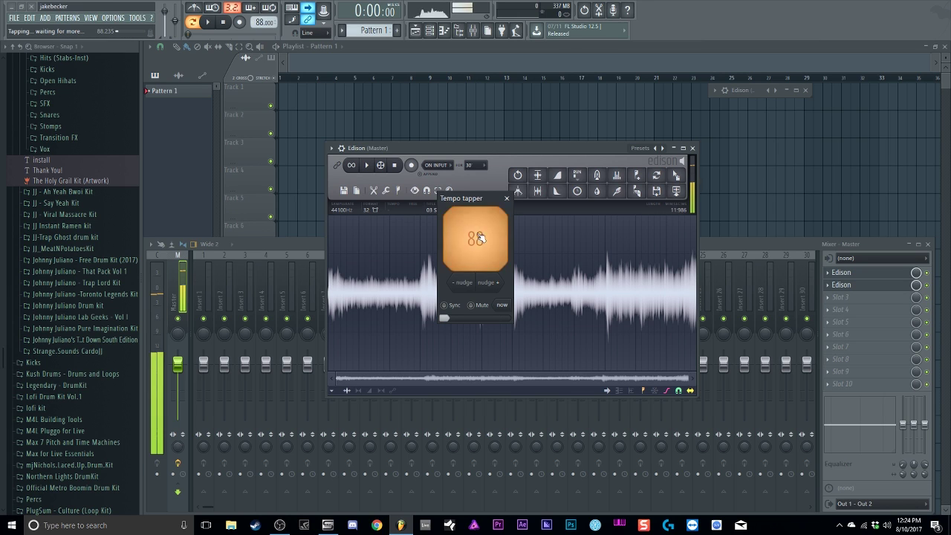
pyautogui.click(480, 237)
pyautogui.click(479, 238)
pyautogui.click(479, 239)
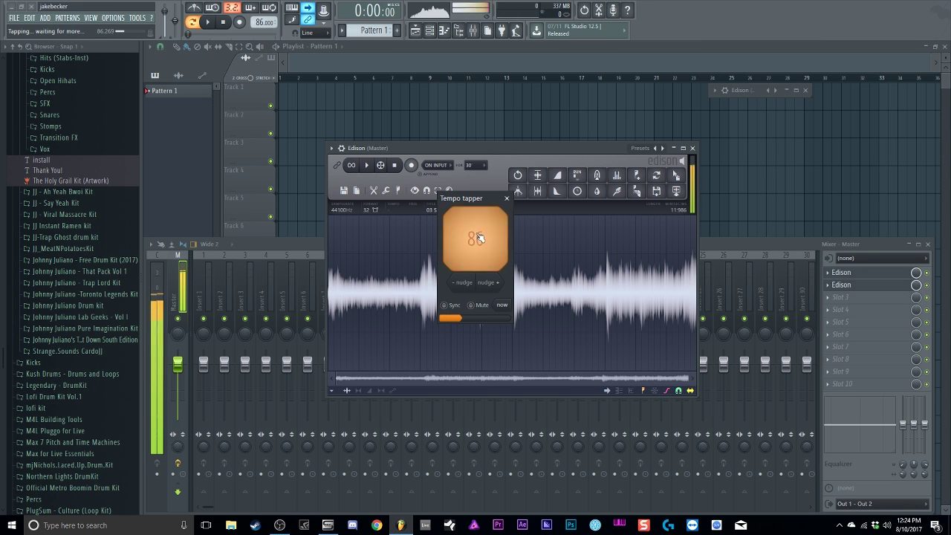
pyautogui.click(505, 199)
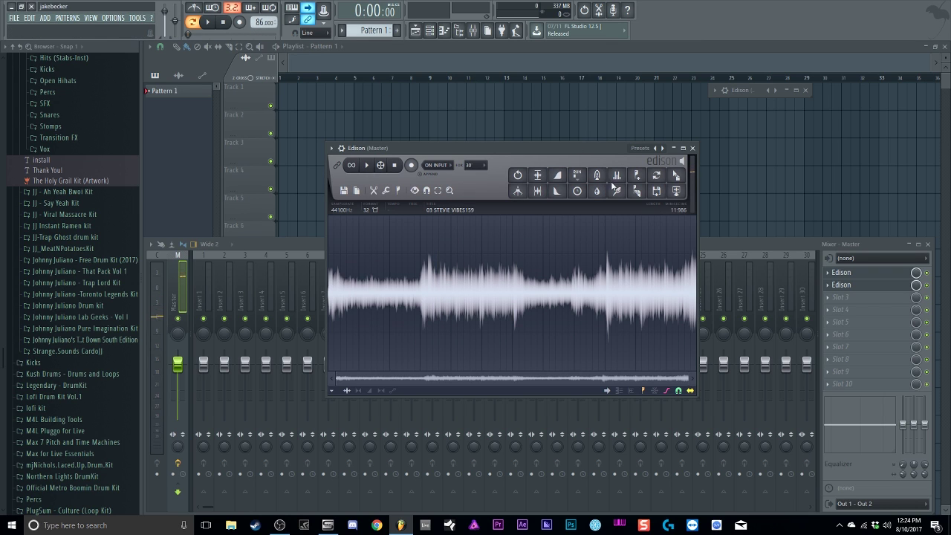
# - Edit the loop's sample properties in Edison to a tempo of 86 BPM with tempo-sync on, and accept them
pyautogui.moveTo(572, 153); pyautogui.dragTo(581, 175)
pyautogui.click(380, 213)
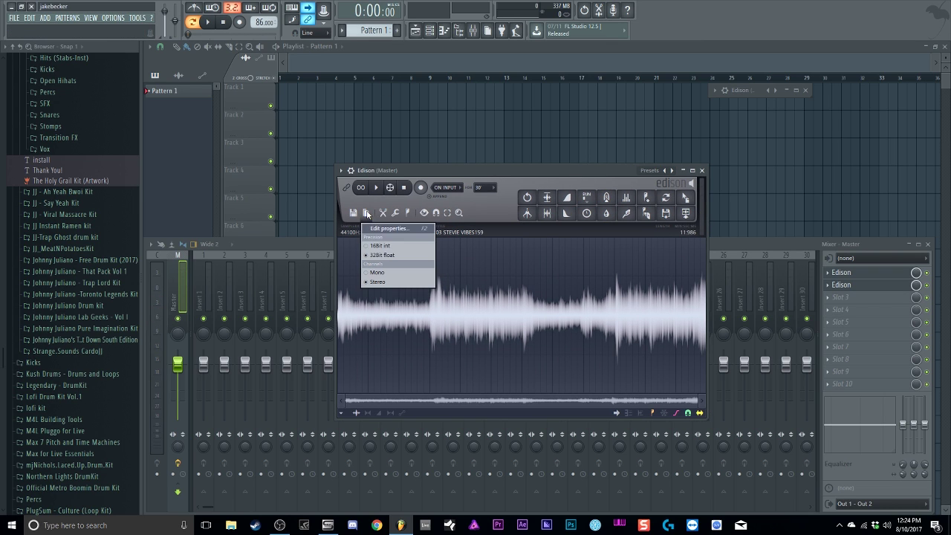
pyautogui.click(386, 246)
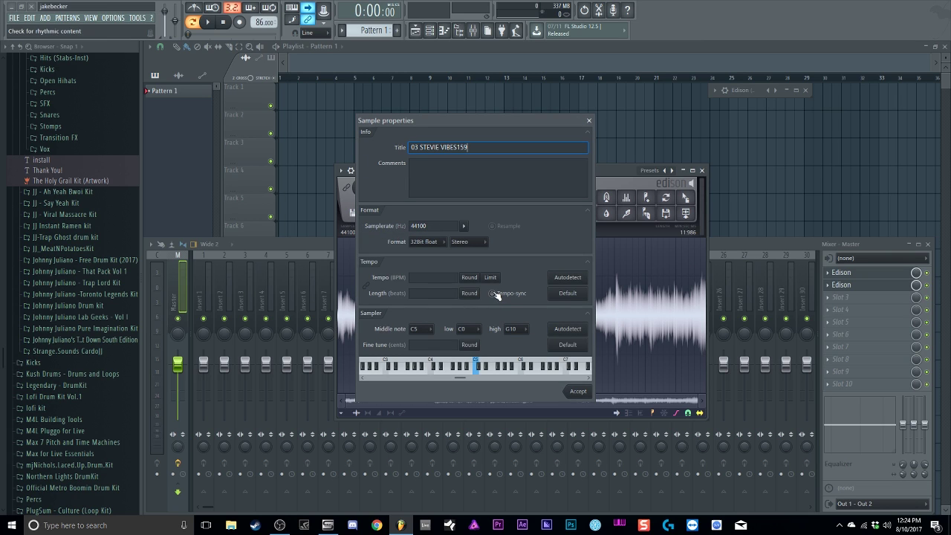
pyautogui.click(588, 121)
pyautogui.click(366, 213)
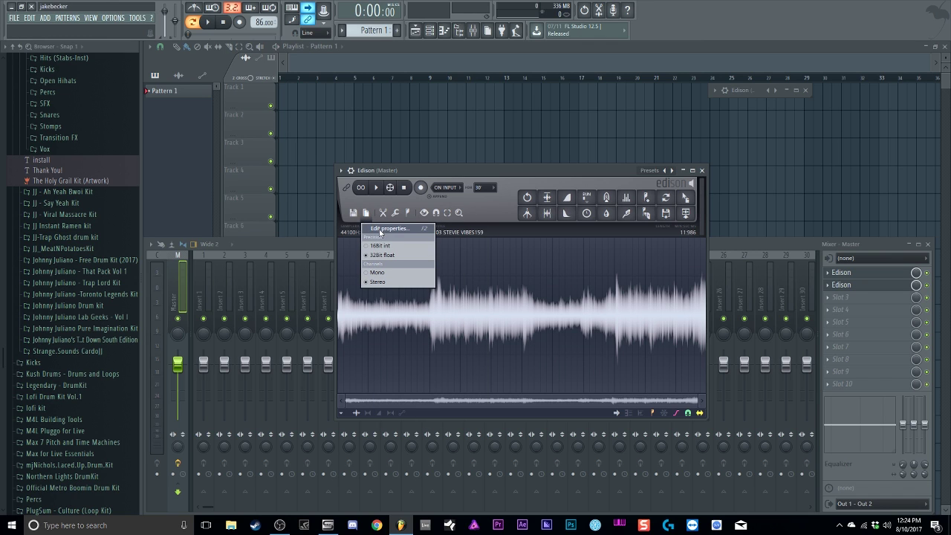
pyautogui.click(384, 229)
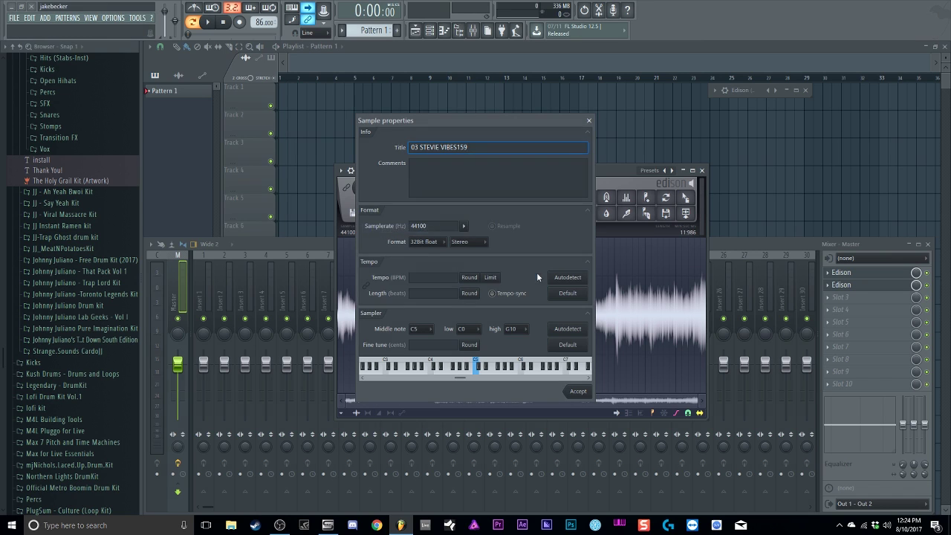
pyautogui.click(579, 393)
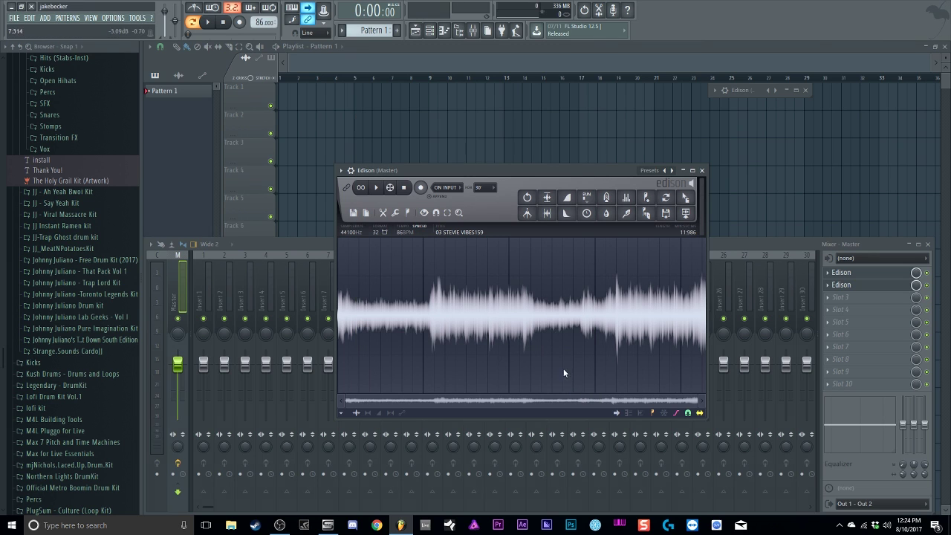
# - Send the edited loop from Edison to the playlist as an audio clip at bar 1 of Track 1
pyautogui.moveTo(686, 197); pyautogui.dragTo(297, 101)
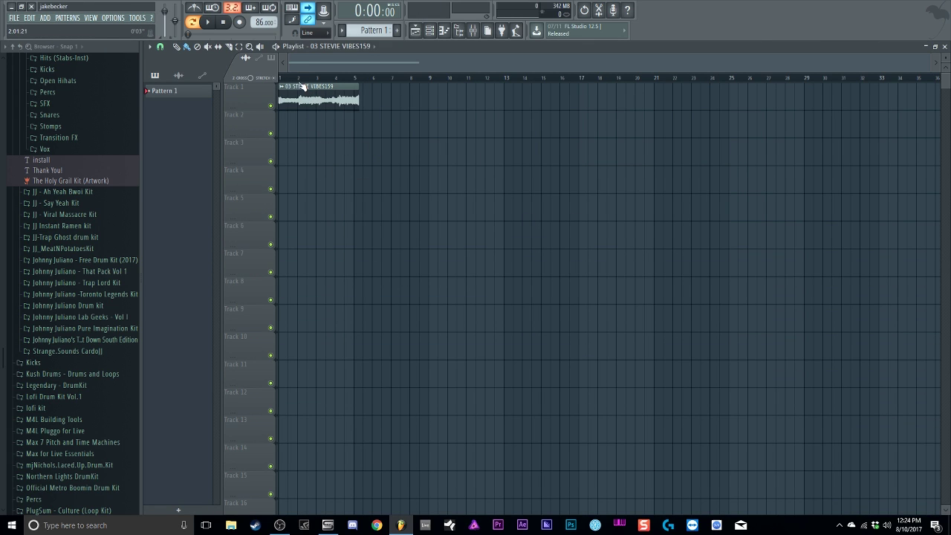
pyautogui.rightClick(329, 86)
pyautogui.moveTo(331, 87); pyautogui.dragTo(280, 100)
# - Time-stretch the 03 STEVIE VIBES159 clip to 4 bars in its channel settings and audition it in the playlist
pyautogui.doubleClick(313, 86)
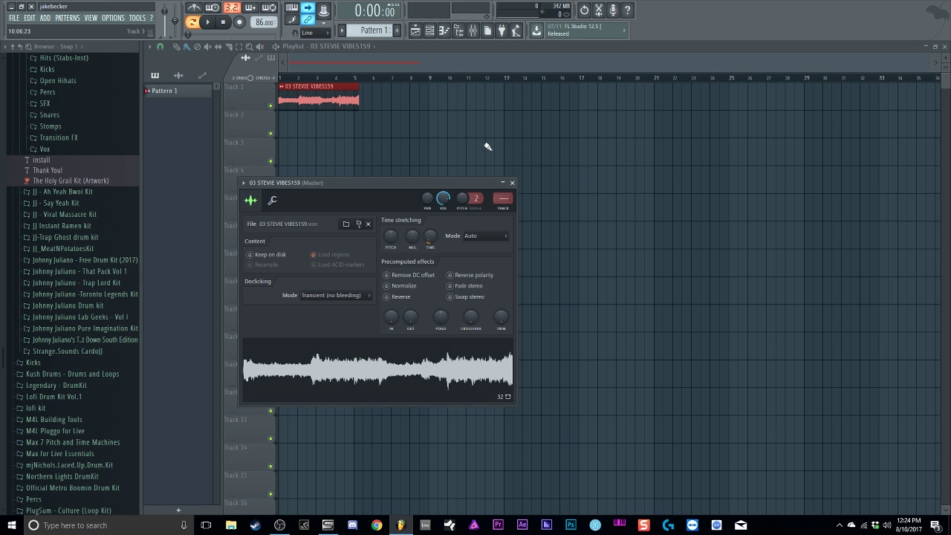
pyautogui.rightClick(432, 239)
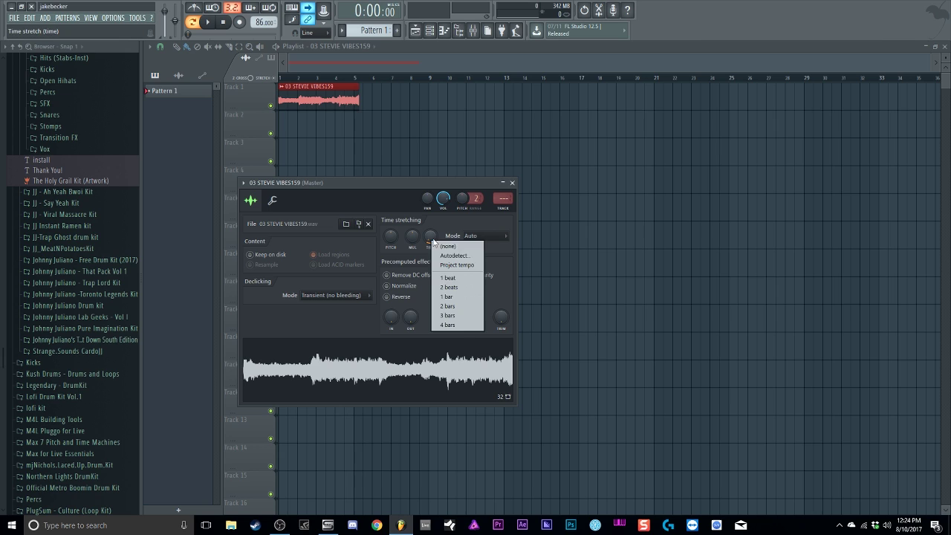
pyautogui.click(462, 331)
pyautogui.press('Escape')
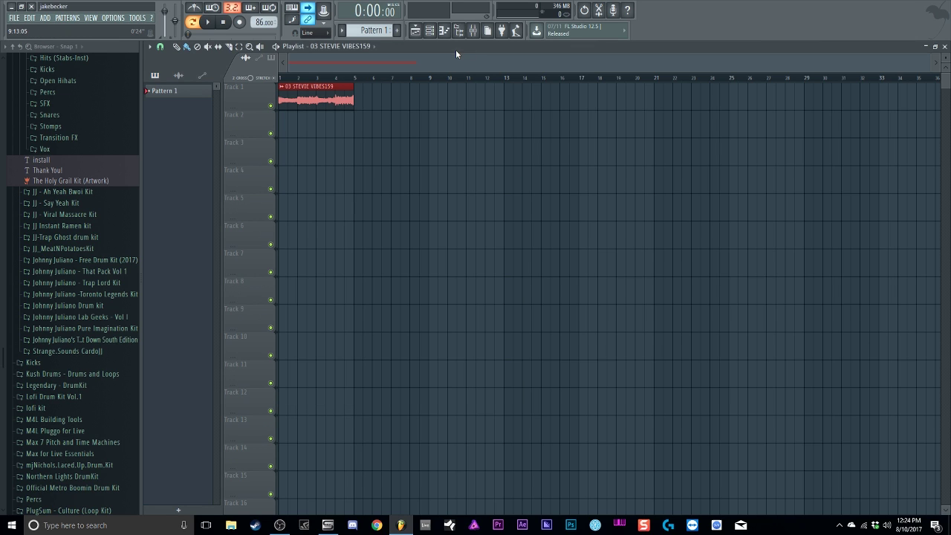
pyautogui.click(213, 24)
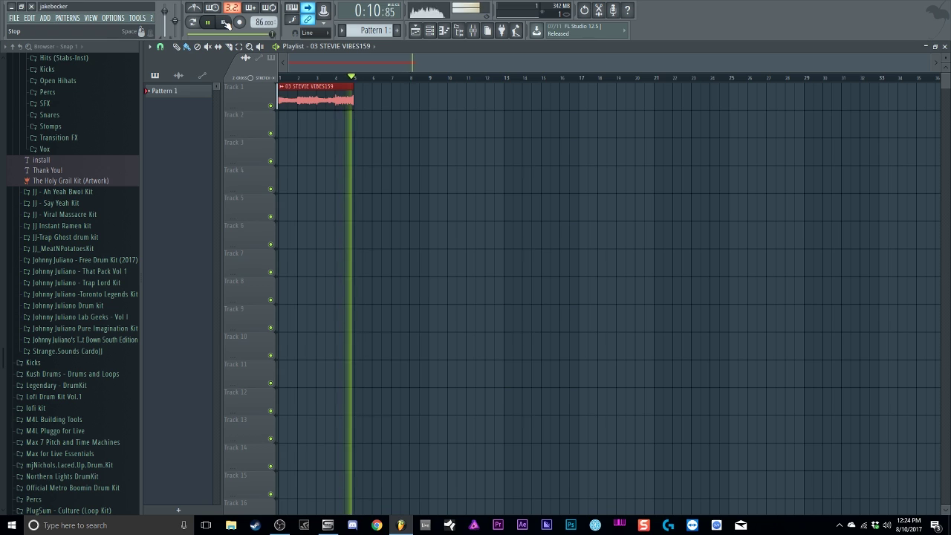
pyautogui.click(226, 23)
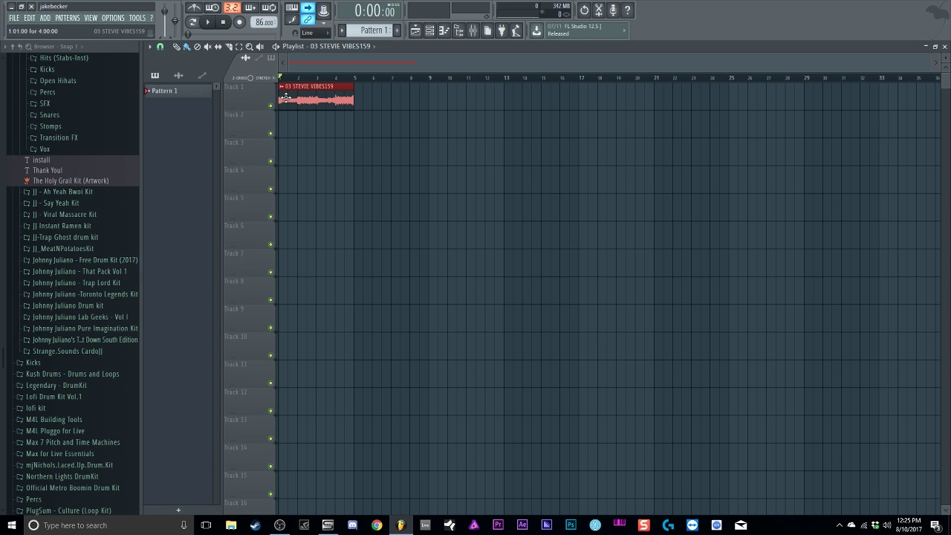
# - Try stretching the Track 1 clip to 8 bars, listen to it, and return it to 4 bars
pyautogui.moveTo(353, 90); pyautogui.dragTo(382, 92)
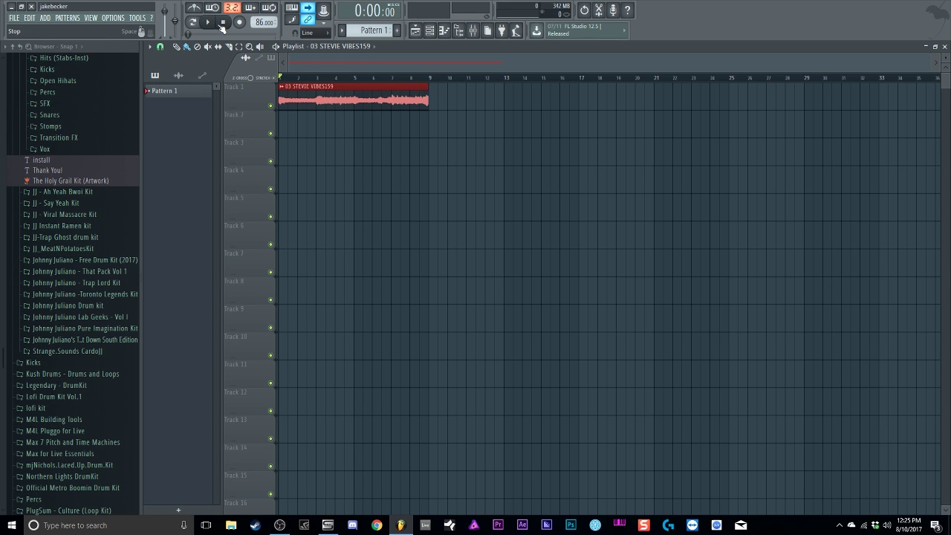
pyautogui.click(209, 23)
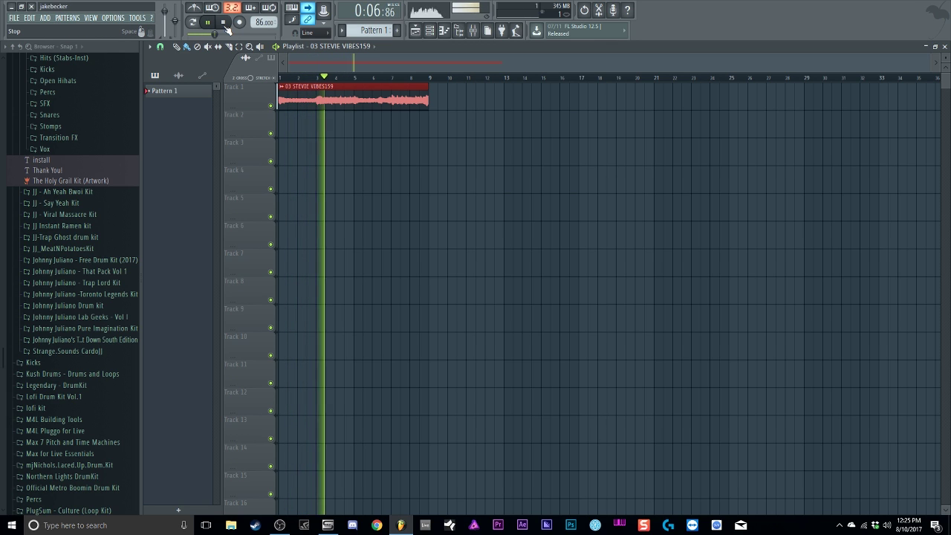
pyautogui.click(223, 22)
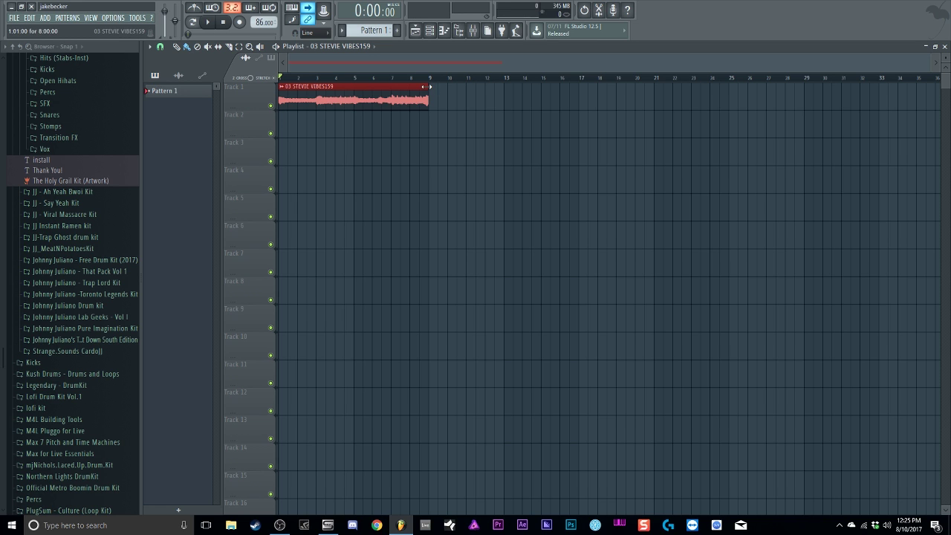
pyautogui.moveTo(407, 87); pyautogui.dragTo(357, 86)
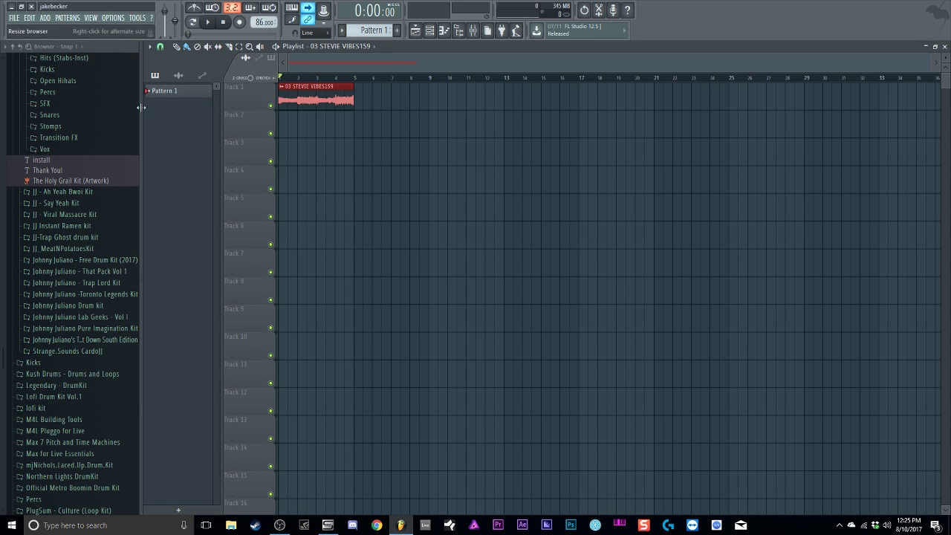
# - Lower the loop's pitch in the clip's time-stretching settings, playing the clip before and after the change
pyautogui.click(210, 25)
pyautogui.click(223, 22)
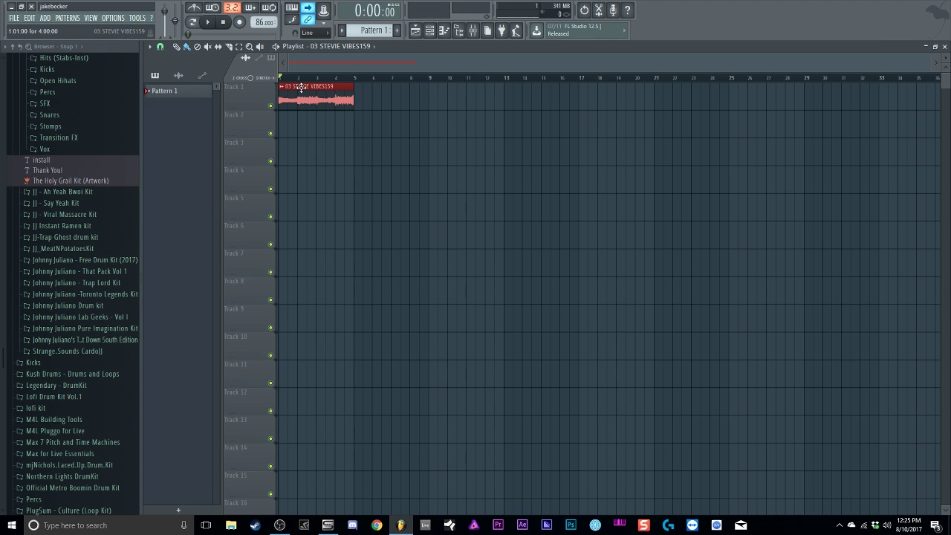
pyautogui.doubleClick(301, 89)
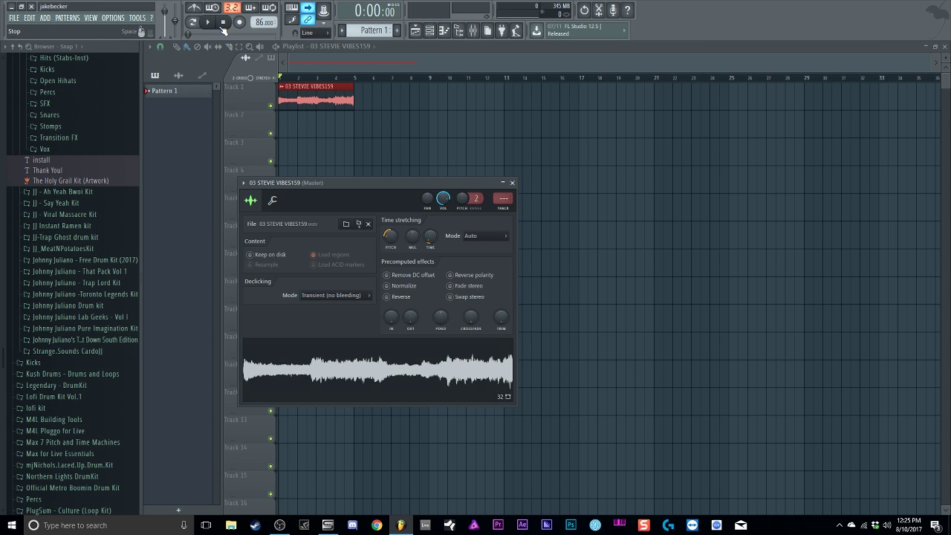
pyautogui.click(208, 23)
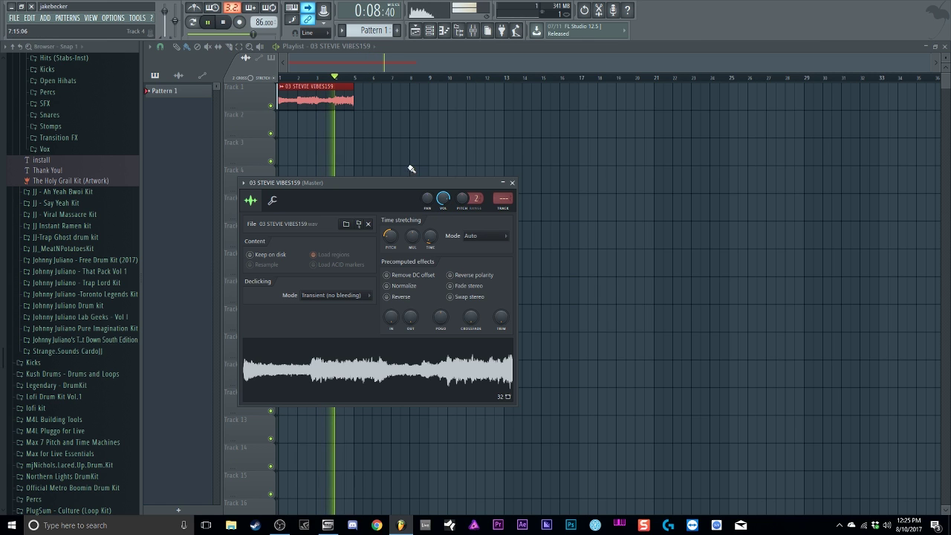
# - Open the Channel rack, place it just below the Track 1 clip, stop playback, and show all channels instead of only audio
pyautogui.click(429, 30)
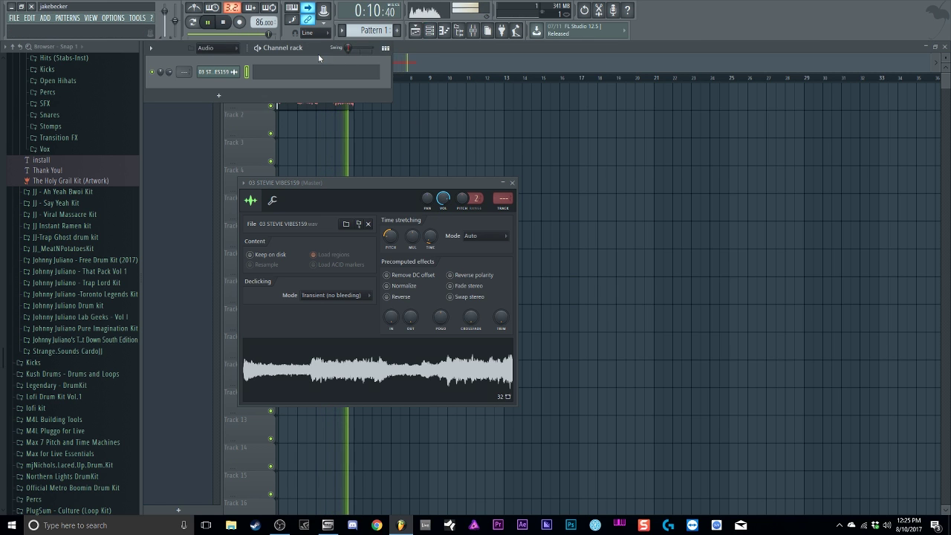
pyautogui.moveTo(279, 58); pyautogui.dragTo(373, 121)
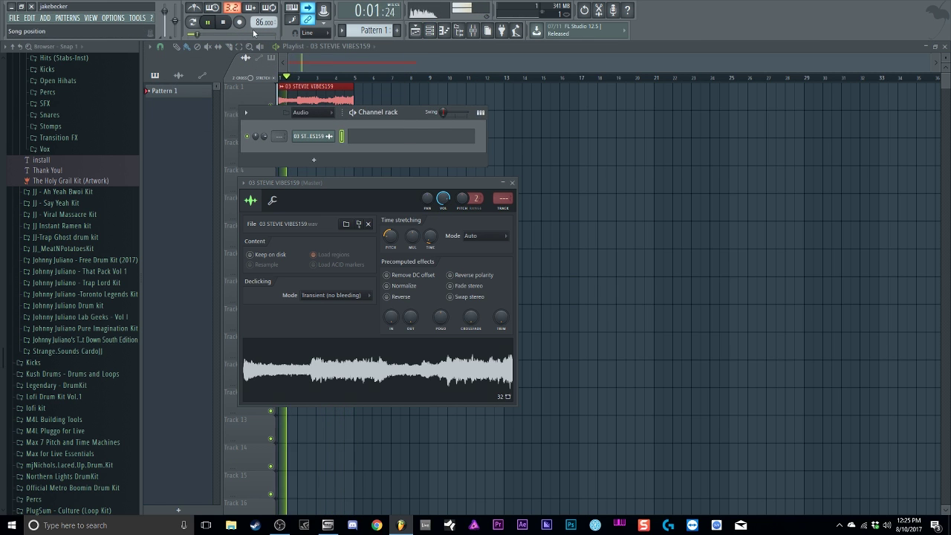
pyautogui.press('space')
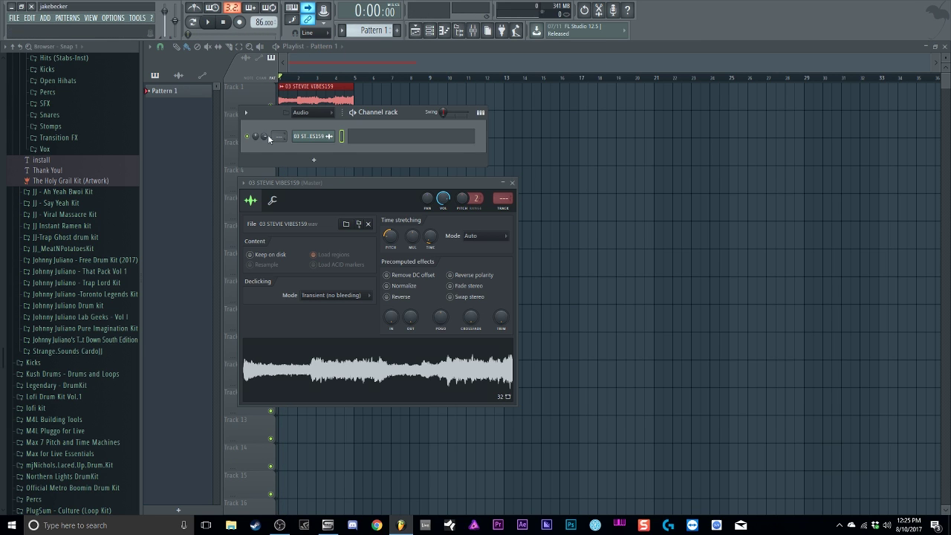
pyautogui.click(342, 31)
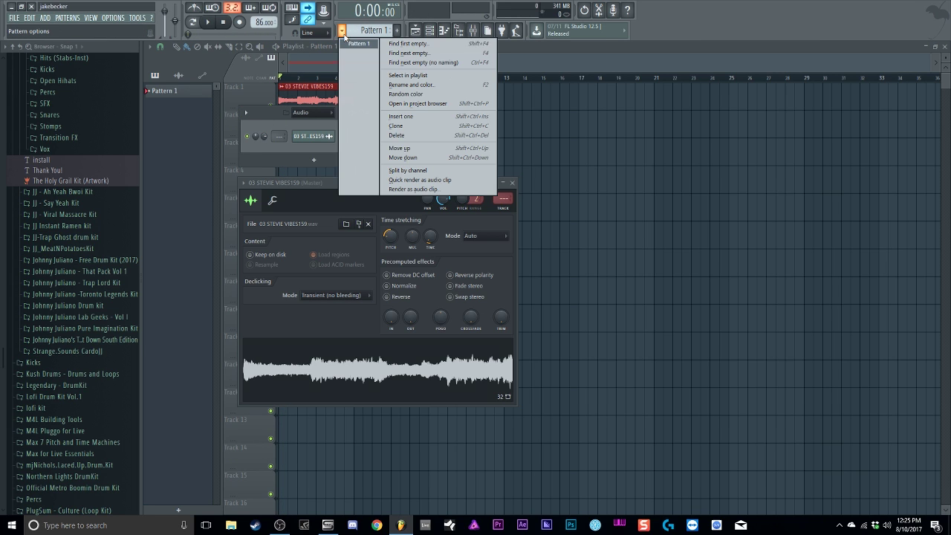
pyautogui.click(281, 114)
pyautogui.click(315, 112)
pyautogui.click(305, 124)
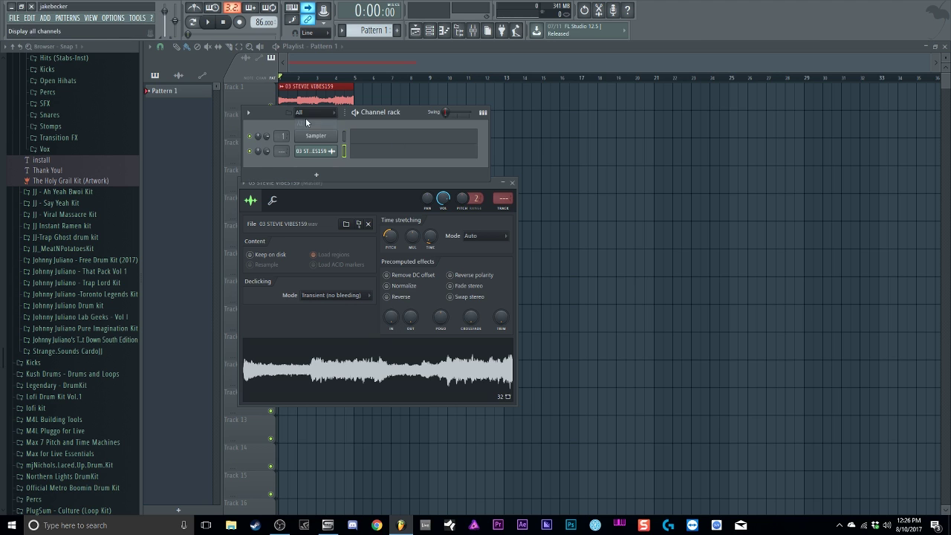
# - Hide the floating windows and place Pattern 1 at bar 1 of Track 2 in the playlist
pyautogui.click(405, 48)
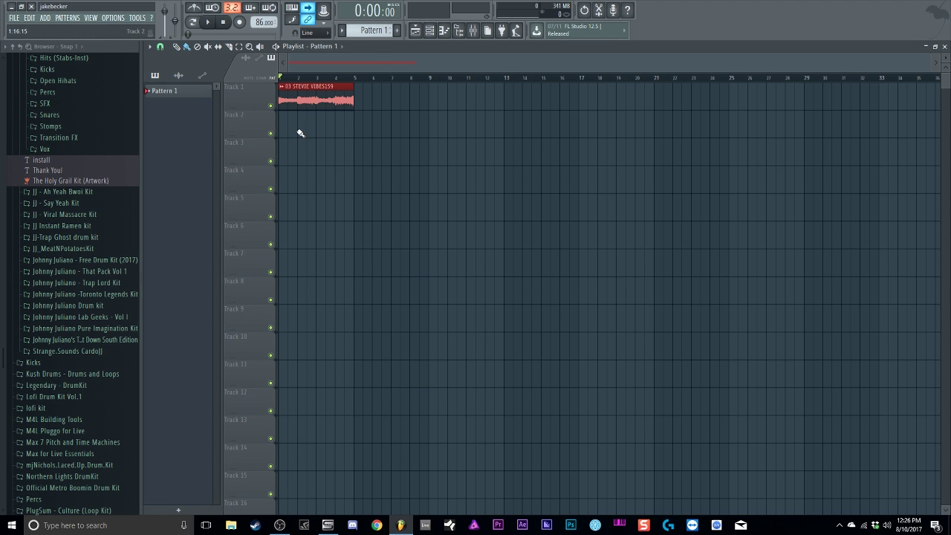
pyautogui.moveTo(300, 132); pyautogui.dragTo(247, 132)
# - Audition kicks from the NPKikz folder, load kick021 into the Sampler channel while the loop plays, and collapse the folder
pyautogui.scroll(14, 89, 153)
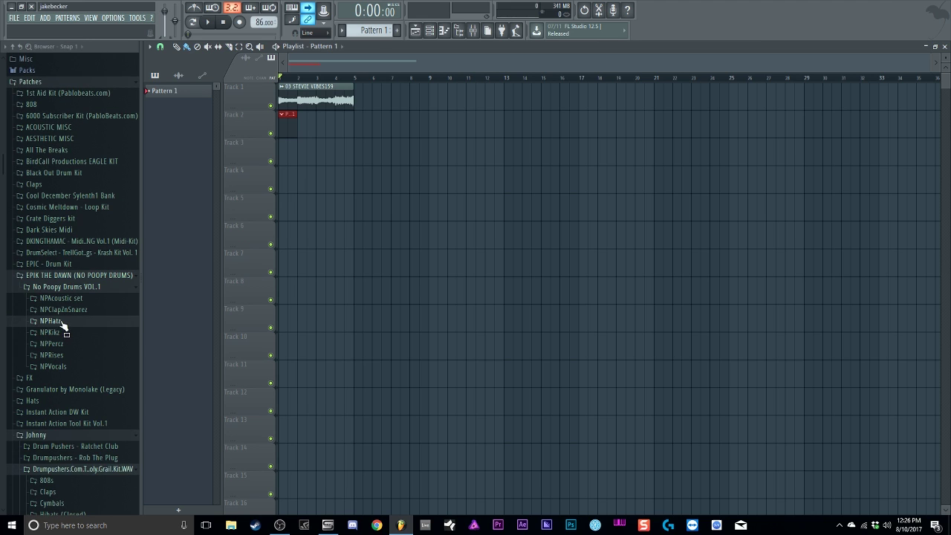
pyautogui.click(65, 332)
pyautogui.click(437, 35)
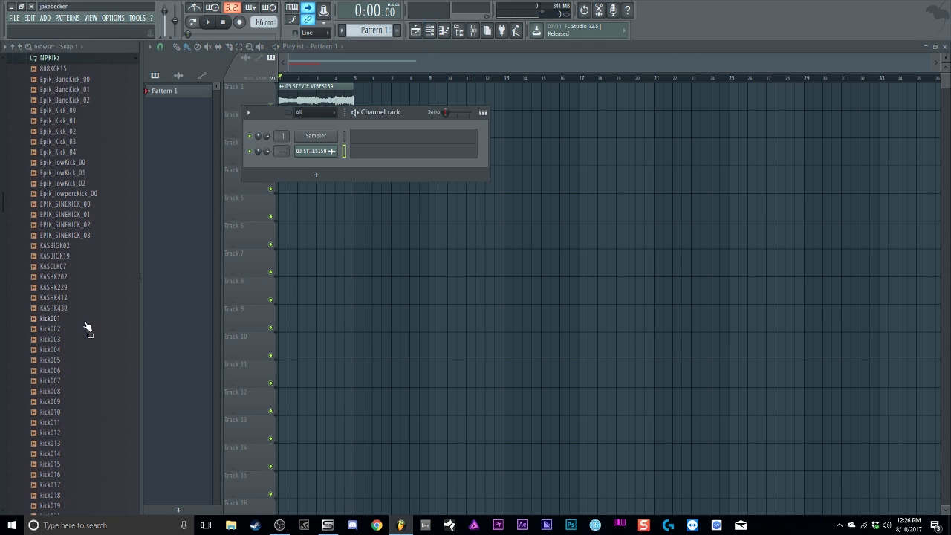
pyautogui.moveTo(72, 391); pyautogui.dragTo(80, 407)
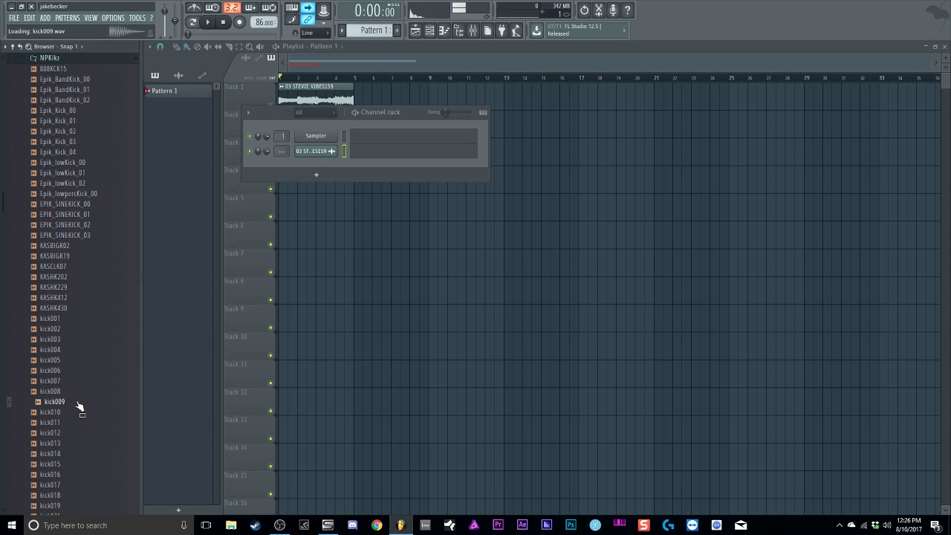
pyautogui.click(210, 23)
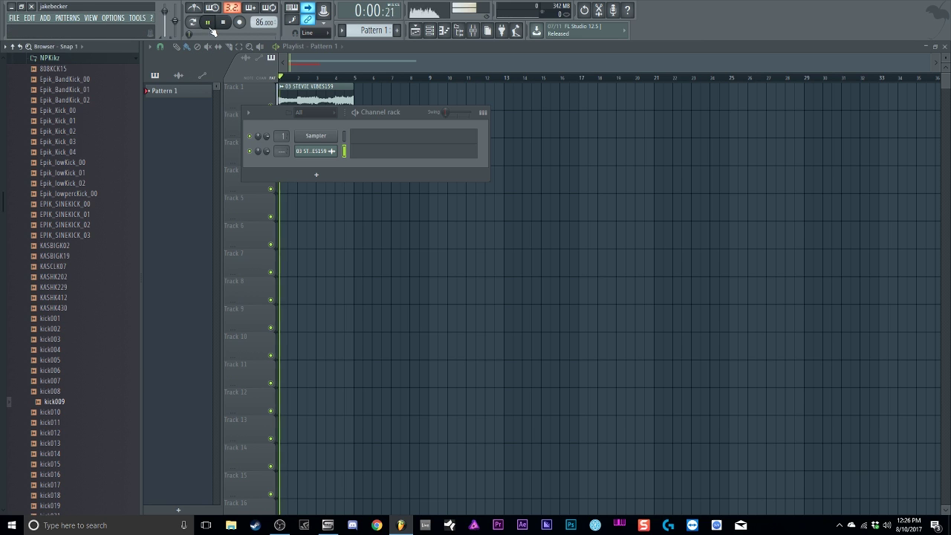
pyautogui.moveTo(64, 442); pyautogui.dragTo(315, 140)
pyautogui.scroll(5, 43, 206)
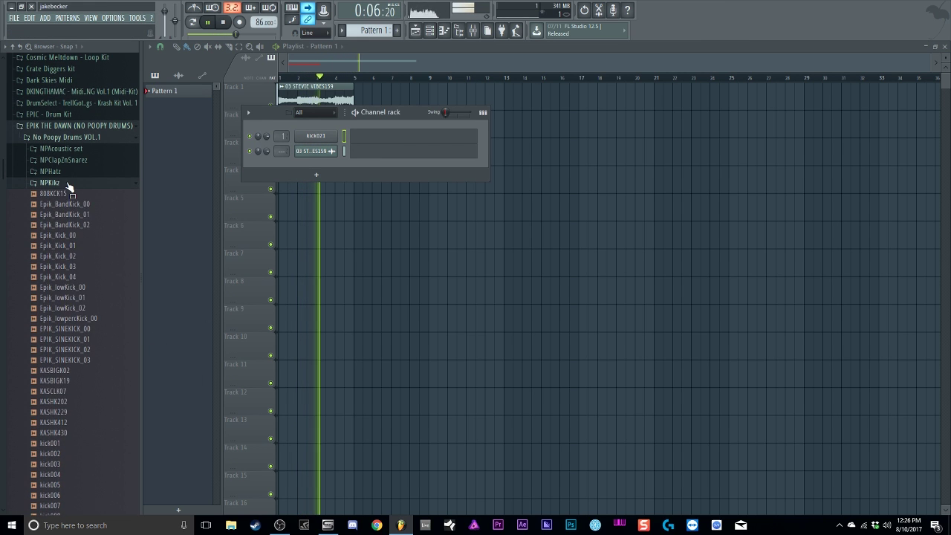
pyautogui.click(67, 182)
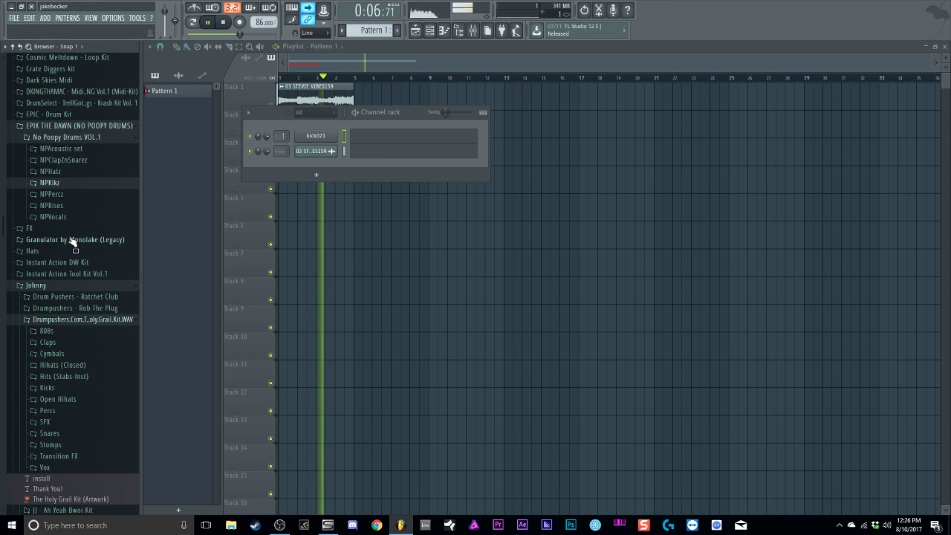
# - Load Epik_snare_05 from the NPClapZnSnarez folder as a new channel beneath kick021, and collapse the folder
pyautogui.click(74, 161)
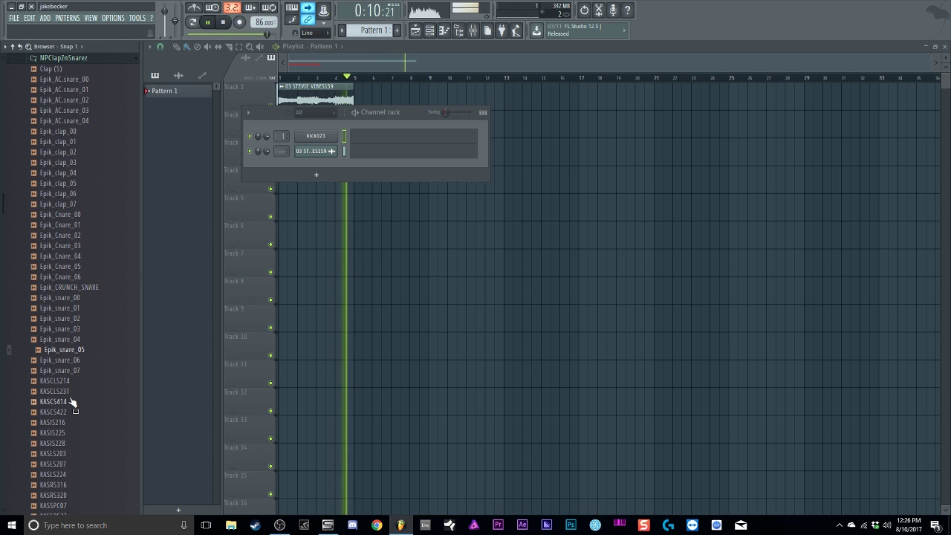
pyautogui.click(68, 350)
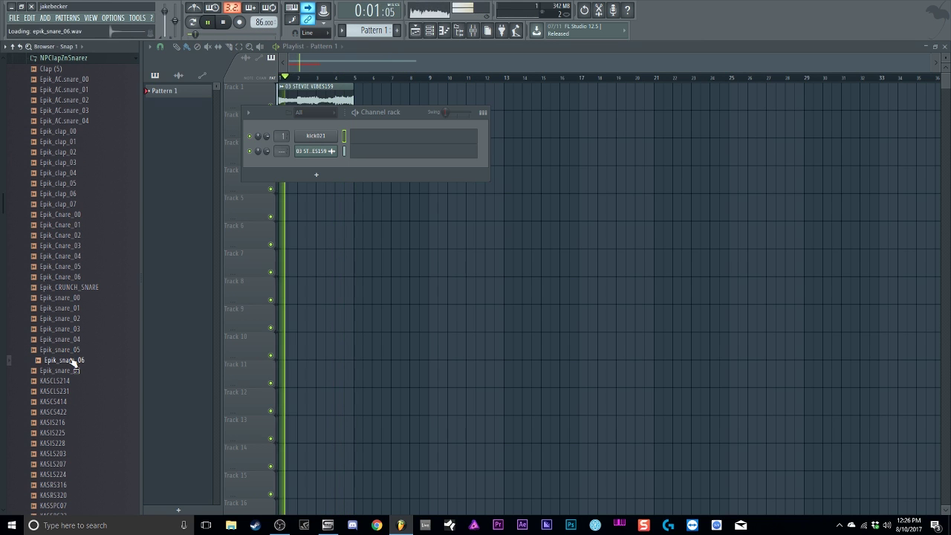
pyautogui.moveTo(71, 351); pyautogui.dragTo(306, 156)
pyautogui.scroll(4, 59, 178)
pyautogui.click(60, 182)
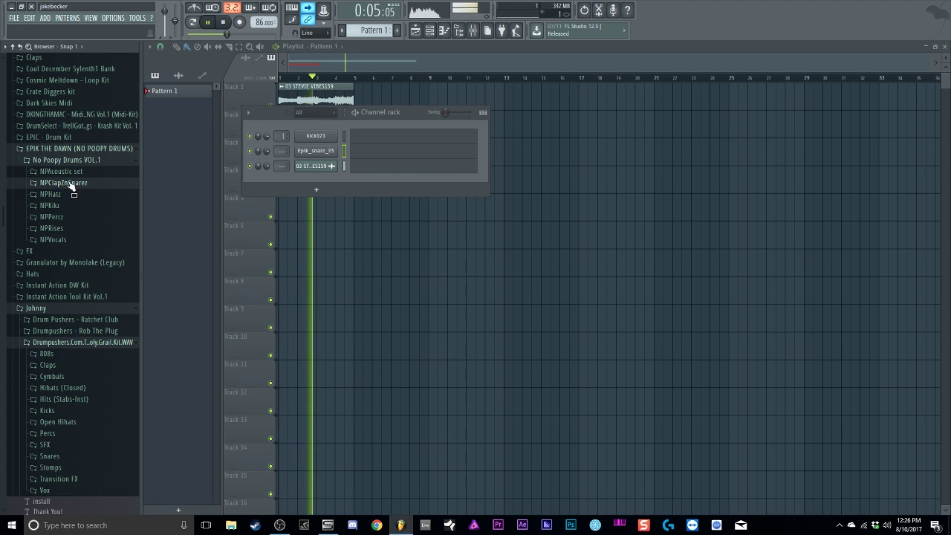
pyautogui.click(70, 182)
pyautogui.click(72, 183)
# - Audition KASIXH hi-hats from the NPHatz folder and load KASIXH - 27 as a new channel beneath the snare
pyautogui.click(74, 197)
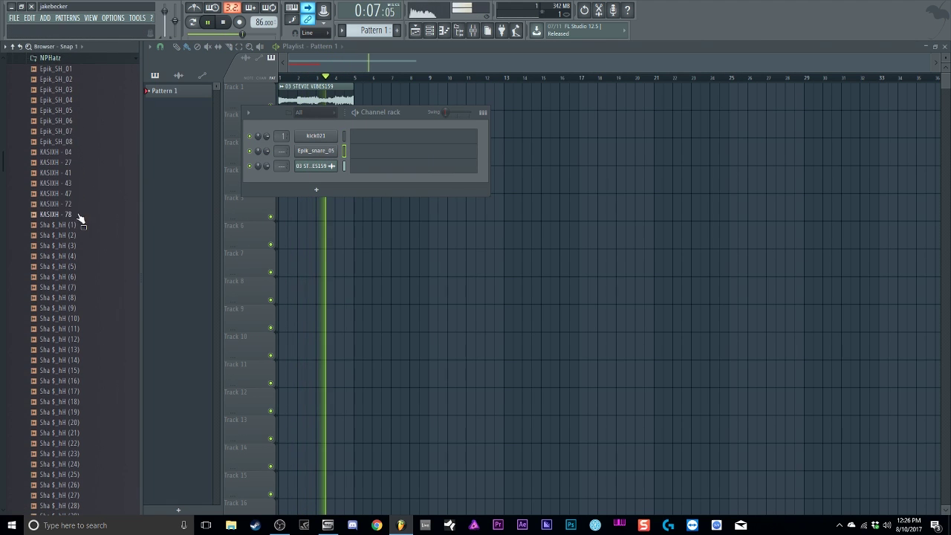
pyautogui.click(75, 191)
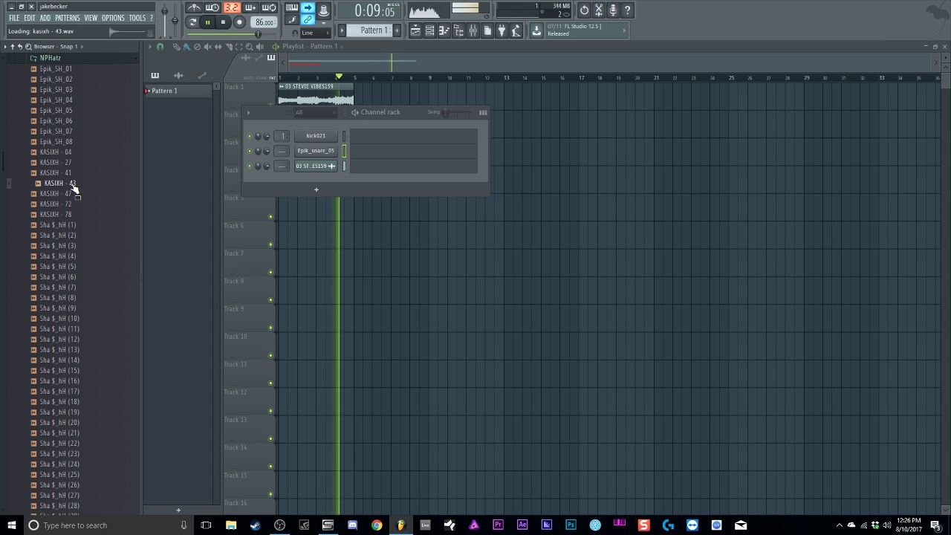
pyautogui.click(70, 173)
pyautogui.click(68, 153)
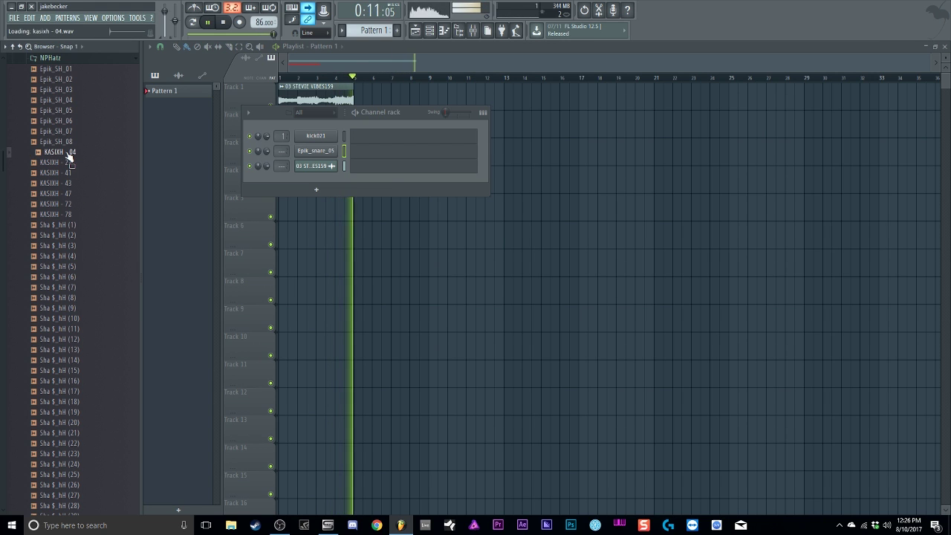
pyautogui.click(69, 162)
pyautogui.moveTo(69, 161); pyautogui.dragTo(311, 155)
# - Fill the KASIXH - 27 channel with a hit every two steps and restart playback in the playlist
pyautogui.rightClick(327, 165)
pyautogui.click(440, 198)
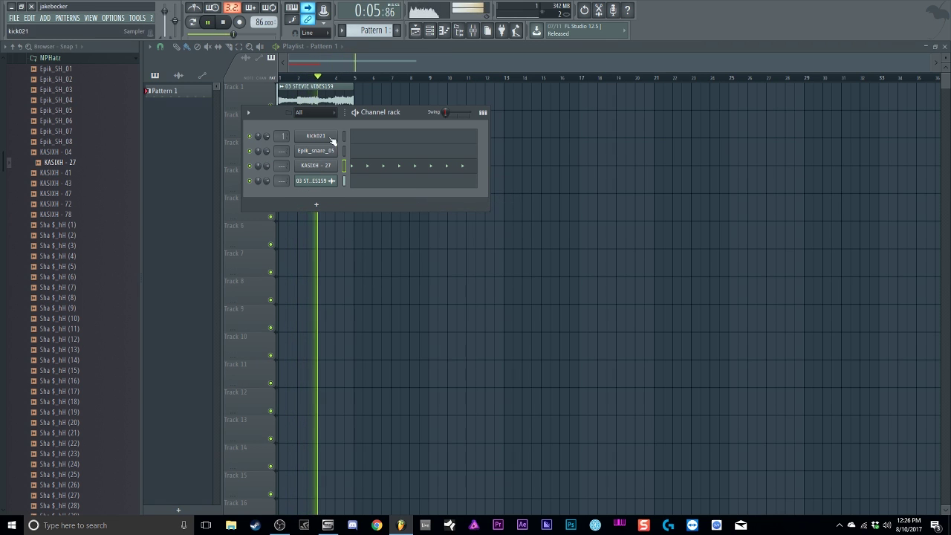
pyautogui.press('space')
pyautogui.click(378, 46)
pyautogui.press('space')
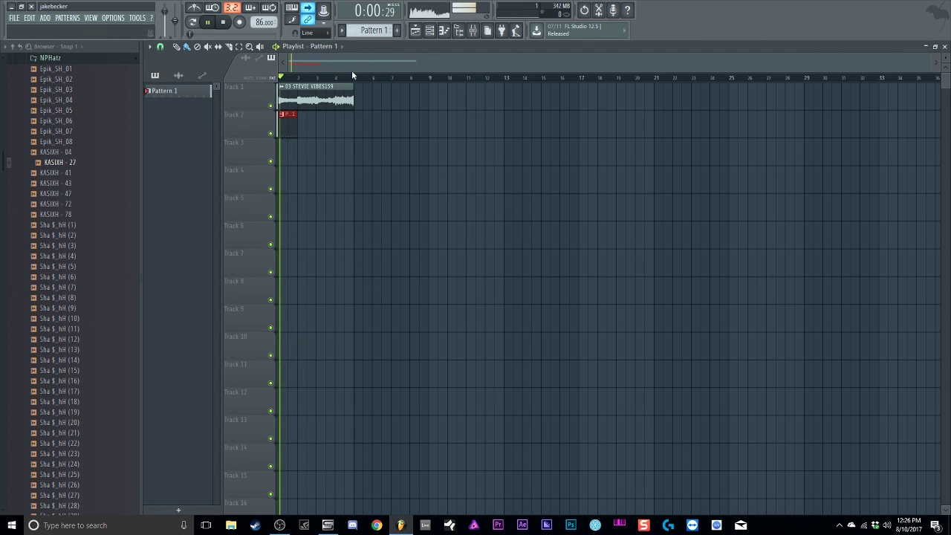
# - Duplicate the KASIXH - 27 notes in the piano roll so the hi-hat pattern covers bars 1 to 4, aligned to the bars
pyautogui.click(458, 30)
pyautogui.click(321, 169)
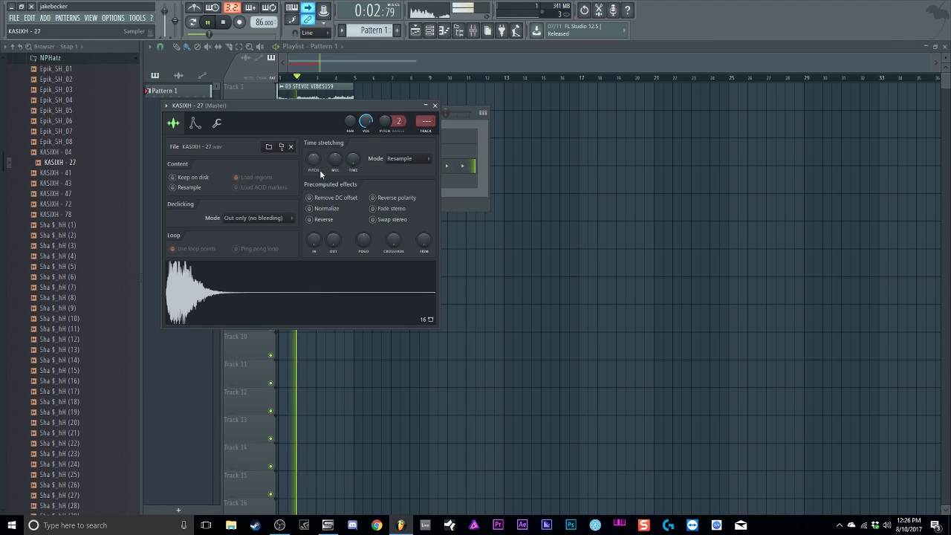
pyautogui.click(408, 95)
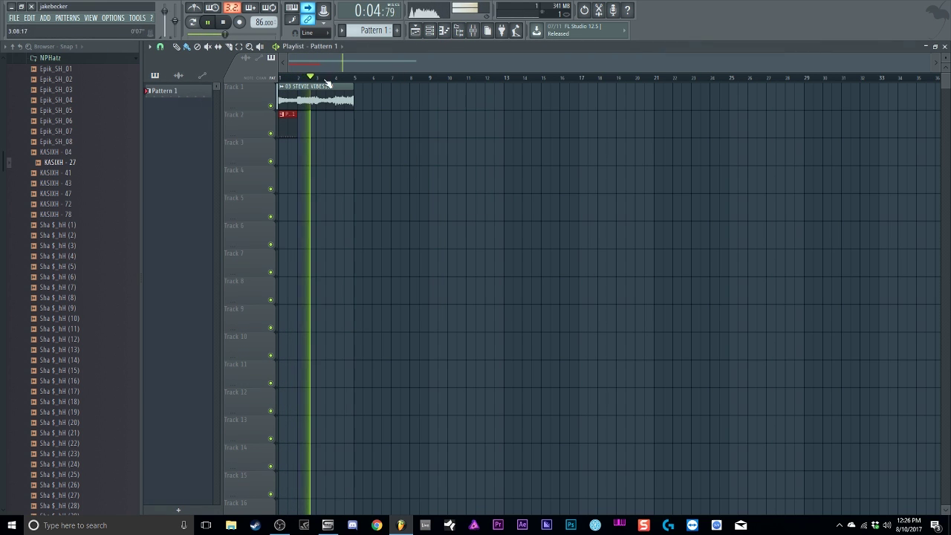
pyautogui.doubleClick(285, 118)
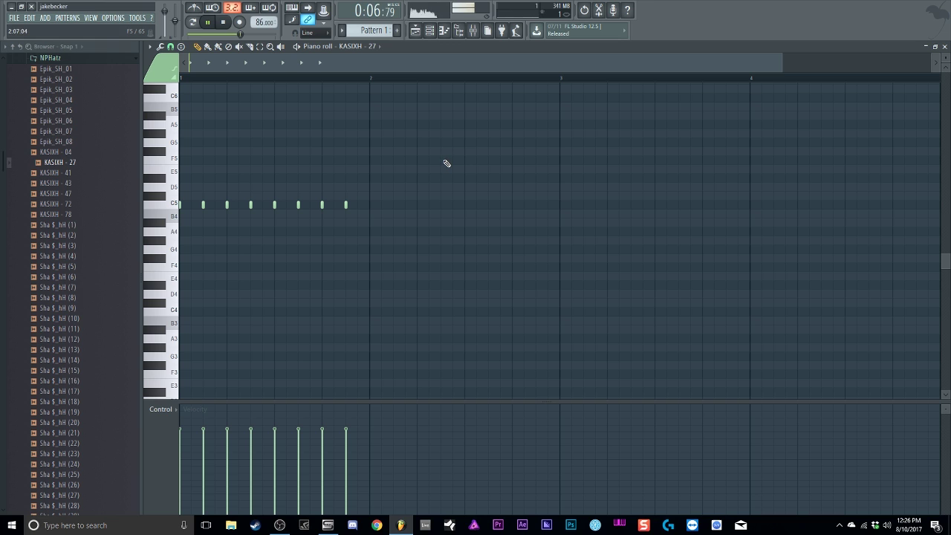
pyautogui.hotkey('ctrl', 'b')
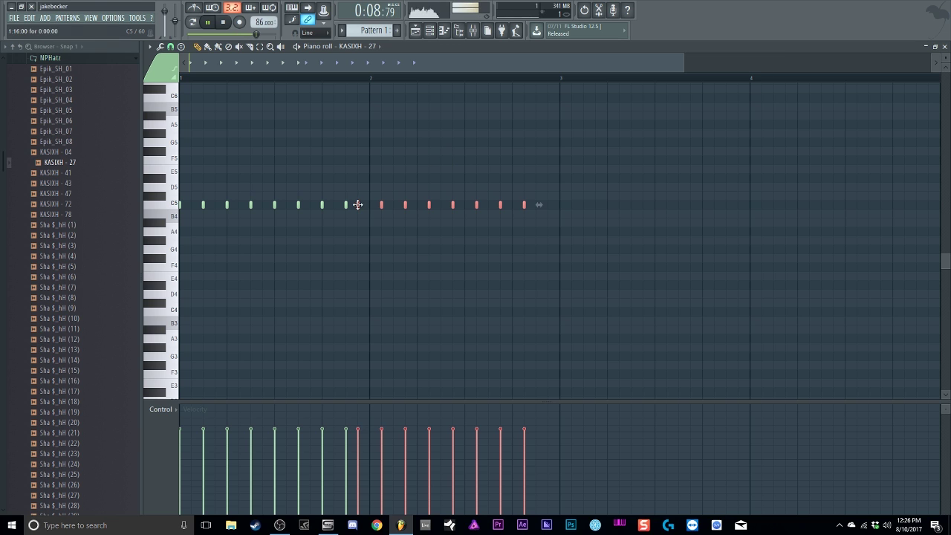
pyautogui.moveTo(357, 205); pyautogui.dragTo(370, 204)
pyautogui.click(405, 187)
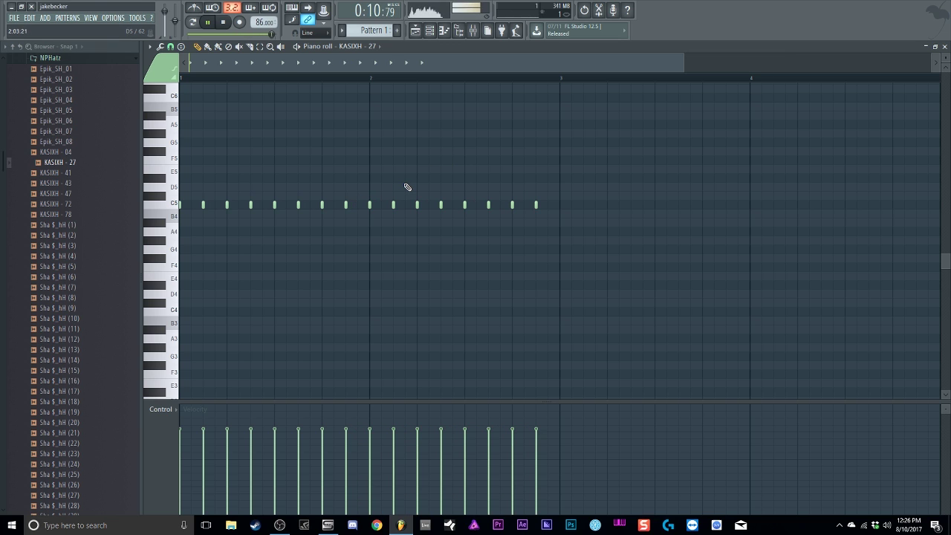
pyautogui.hotkey('ctrl', 'b')
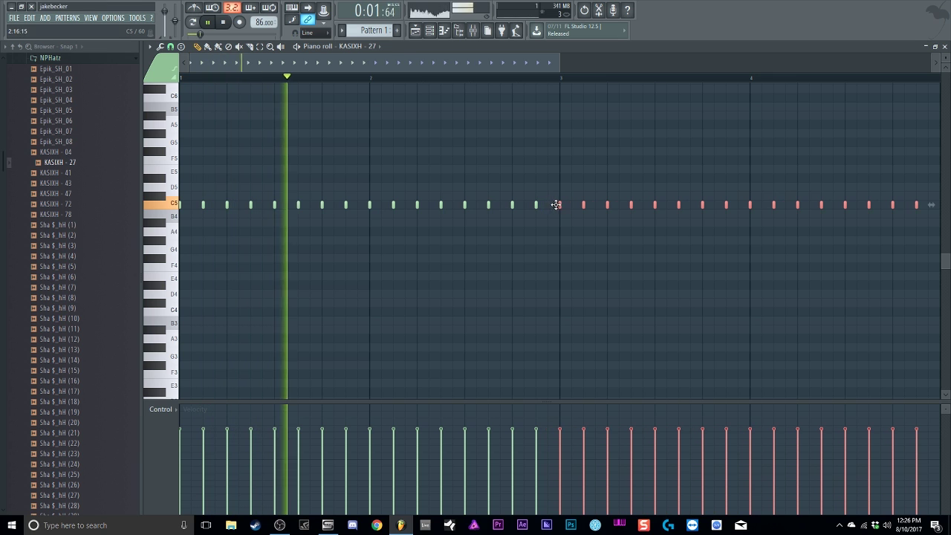
# - Add echo delay to the KASIXH - 27 channel by raising its feed to about 18%
pyautogui.press('F6')
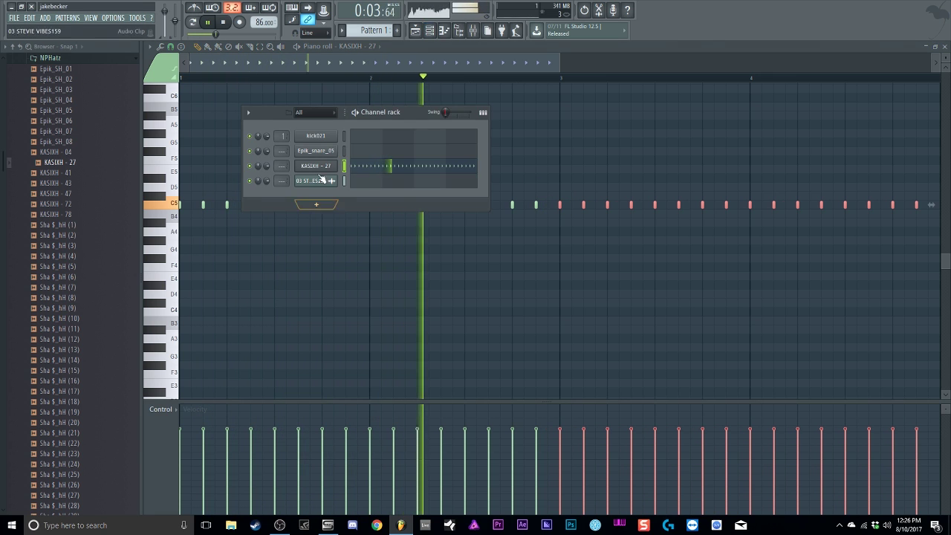
pyautogui.click(318, 170)
pyautogui.click(217, 123)
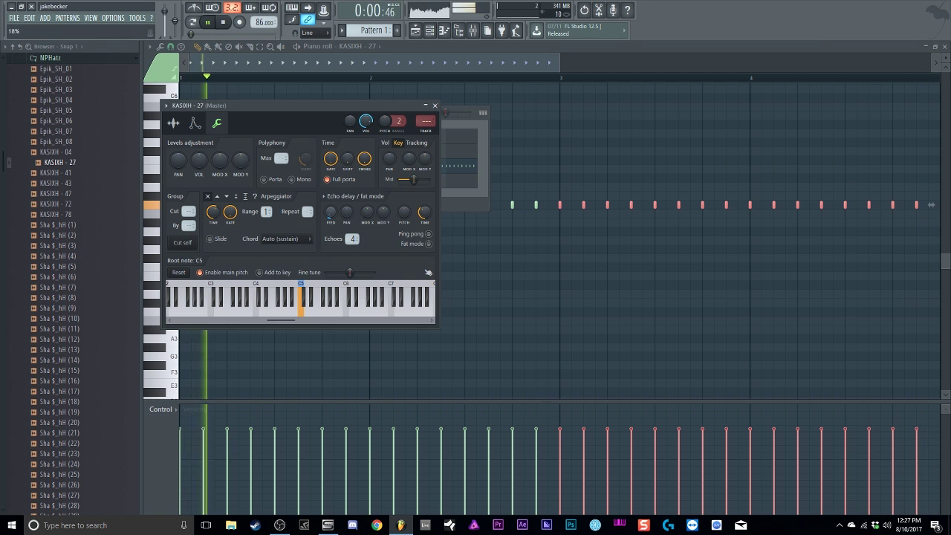
# - Place Epik_snare_05 notes at C5 on beats 2 and 4 of bars 1 and 2 in the piano roll
pyautogui.press('F6')
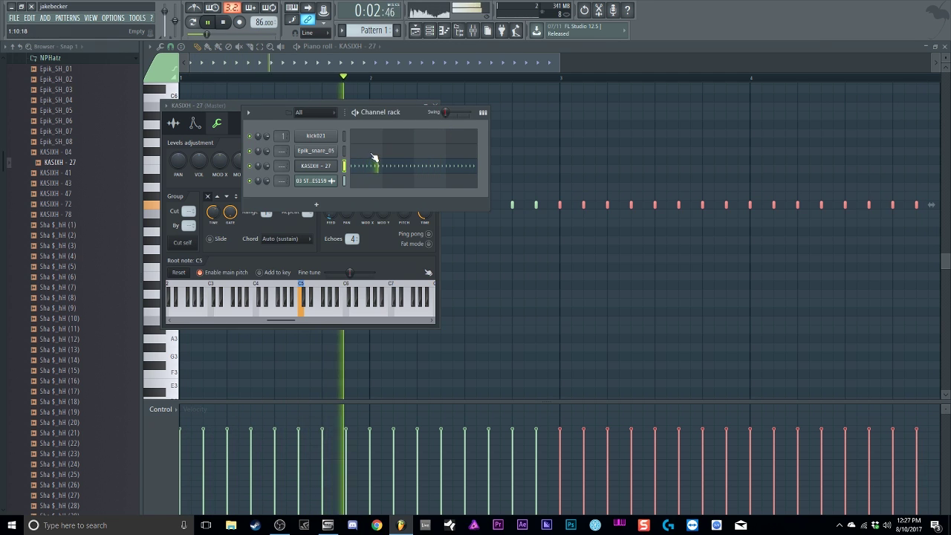
pyautogui.press('F7')
pyautogui.press('space')
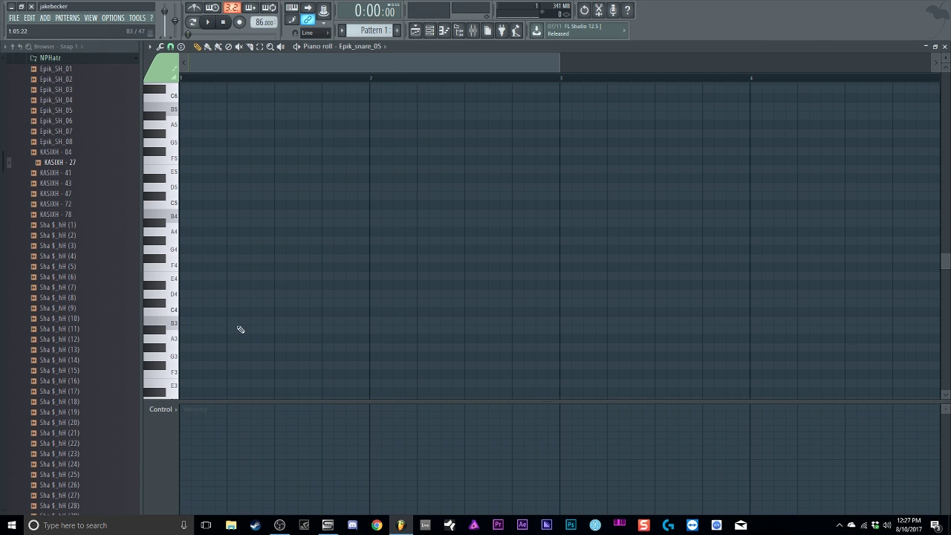
pyautogui.click(227, 205)
pyautogui.press('space')
pyautogui.click(322, 205)
pyautogui.click(417, 205)
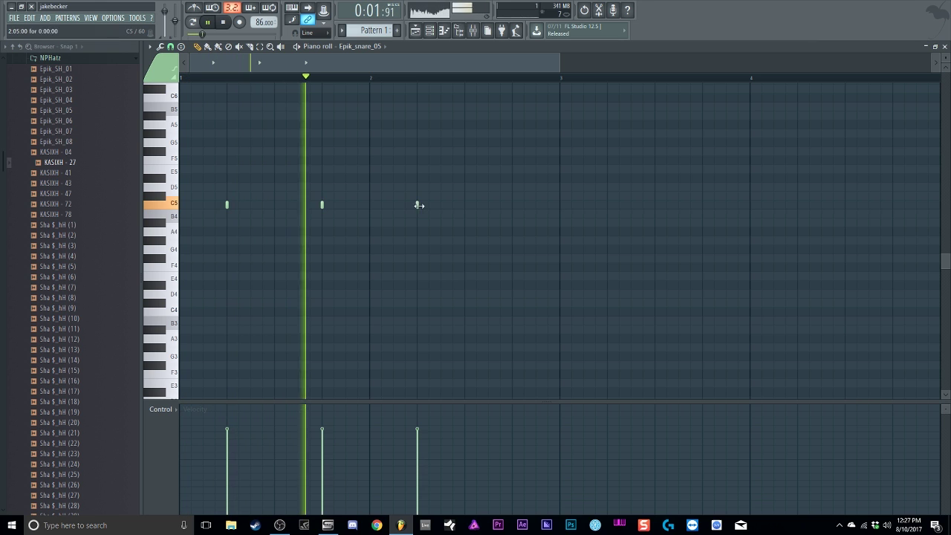
pyautogui.click(512, 205)
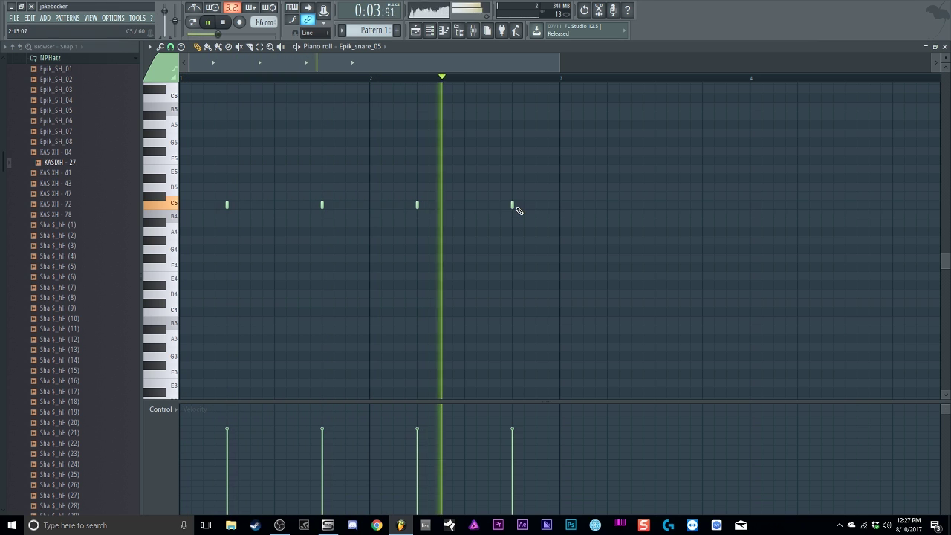
# - Copy the four snare notes into bars 3 and 4 on the same beats and resume playback
pyautogui.press('space')
pyautogui.hotkey('ctrl', 'v')
pyautogui.moveTo(523, 206); pyautogui.dragTo(607, 206)
pyautogui.press('space')
# - Place kick021 notes at C5 on steps 1 and 11 of bar 1 and steps 1 and 3 of bar 2, and play them back
pyautogui.click(429, 30)
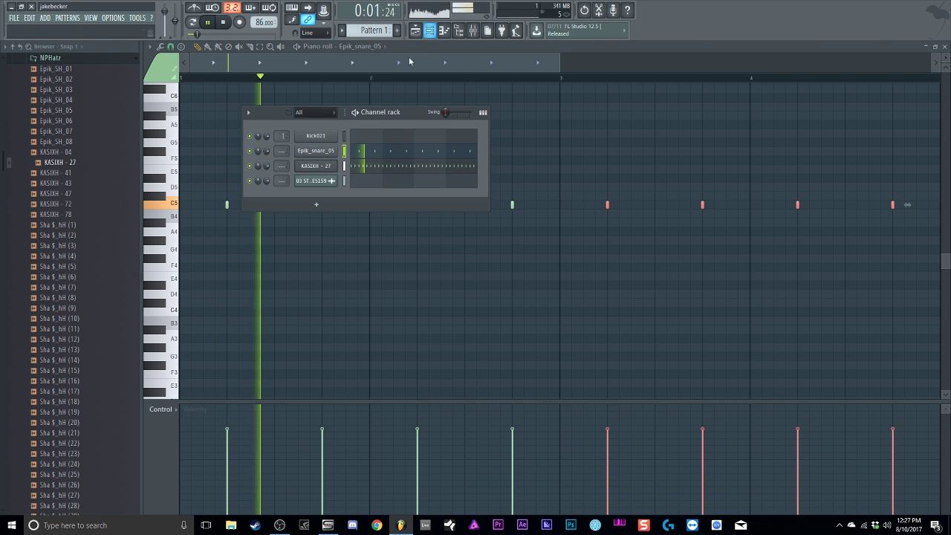
pyautogui.click(364, 137)
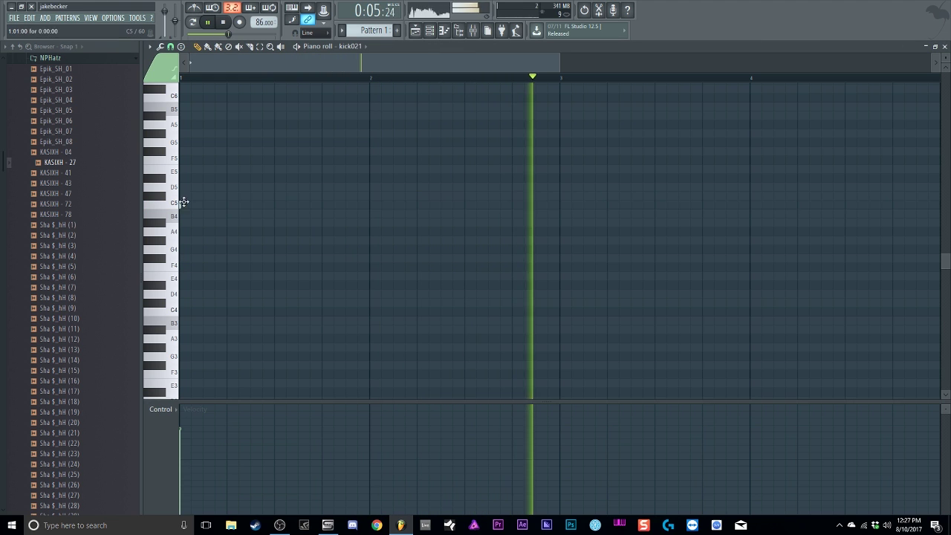
pyautogui.click(185, 205)
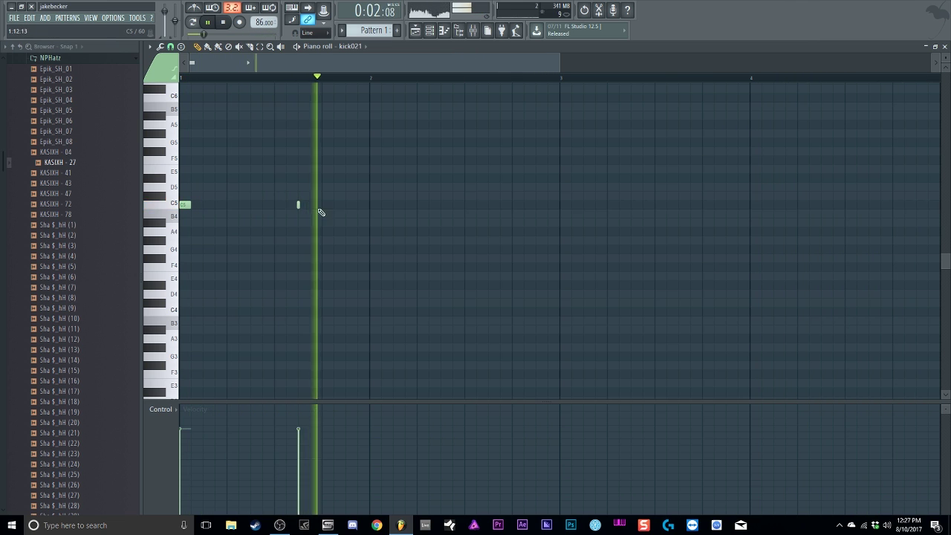
pyautogui.click(369, 205)
pyautogui.click(393, 205)
pyautogui.press('space')
pyautogui.press('space')
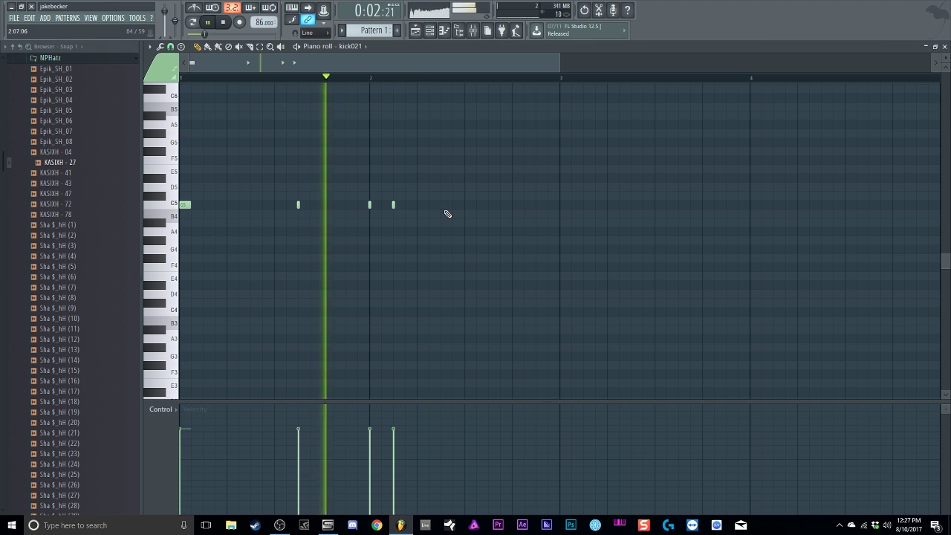
# - Raise all kick notes to full velocity and lengthen them to one step each, then replay the pattern
pyautogui.press('space')
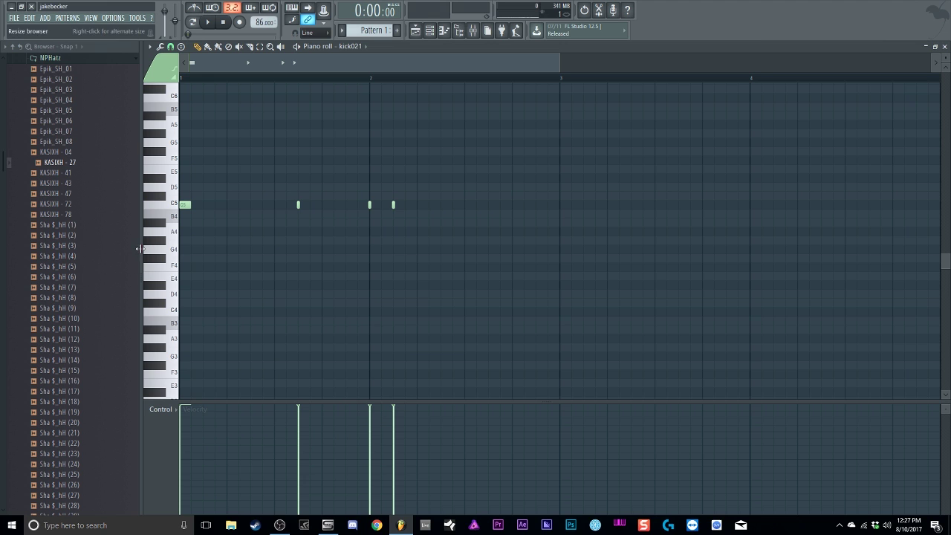
pyautogui.click(303, 206)
pyautogui.press('space')
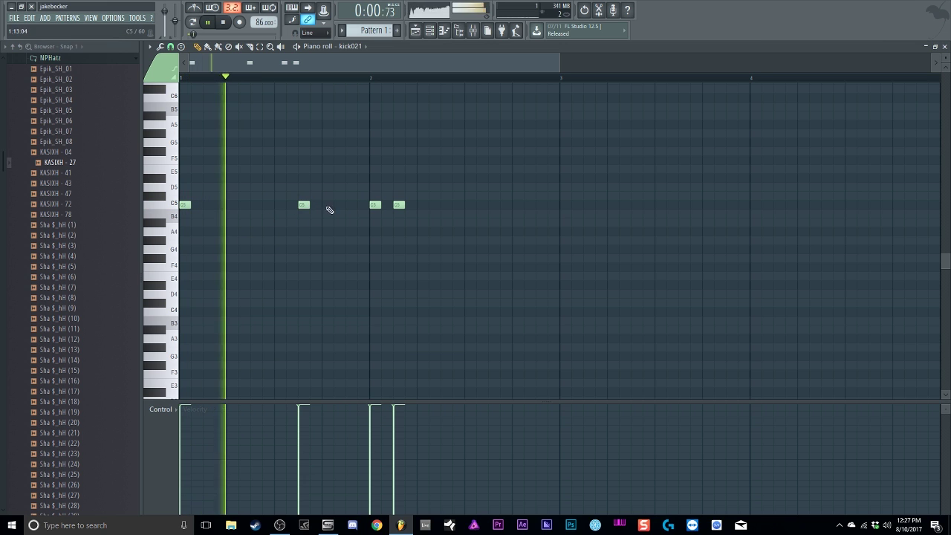
# - Add kick notes at C5 on step 14 of bar 1 and on steps 11 and 16 of bar 2
pyautogui.click(350, 205)
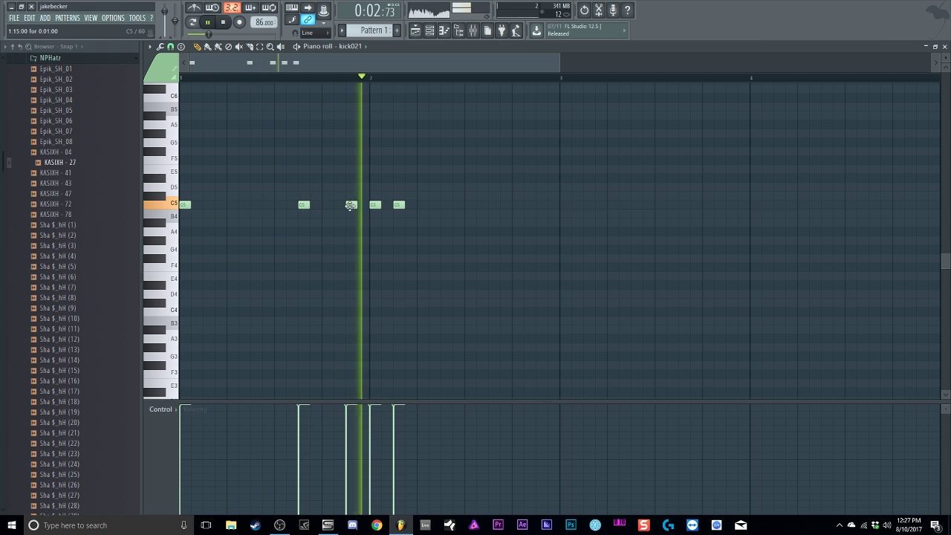
pyautogui.moveTo(350, 205); pyautogui.dragTo(338, 205)
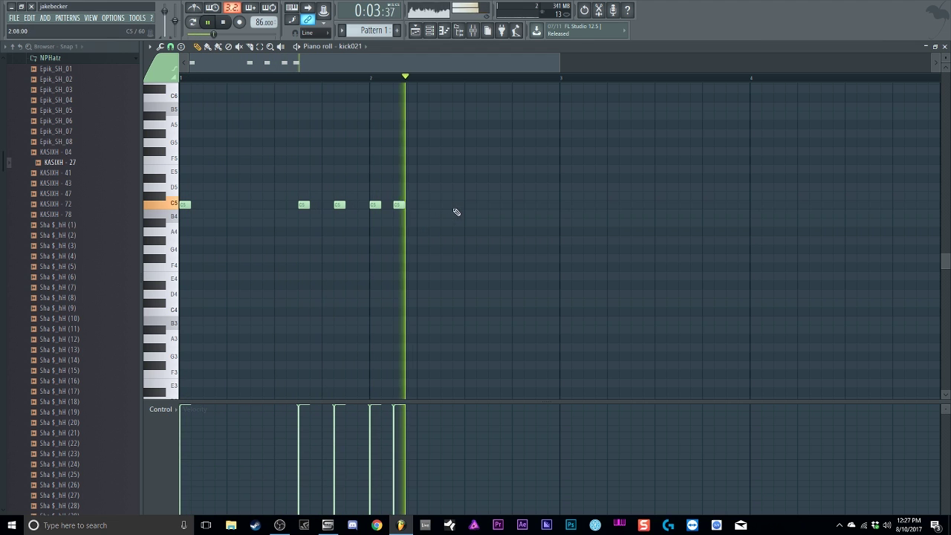
pyautogui.click(492, 205)
pyautogui.click(563, 205)
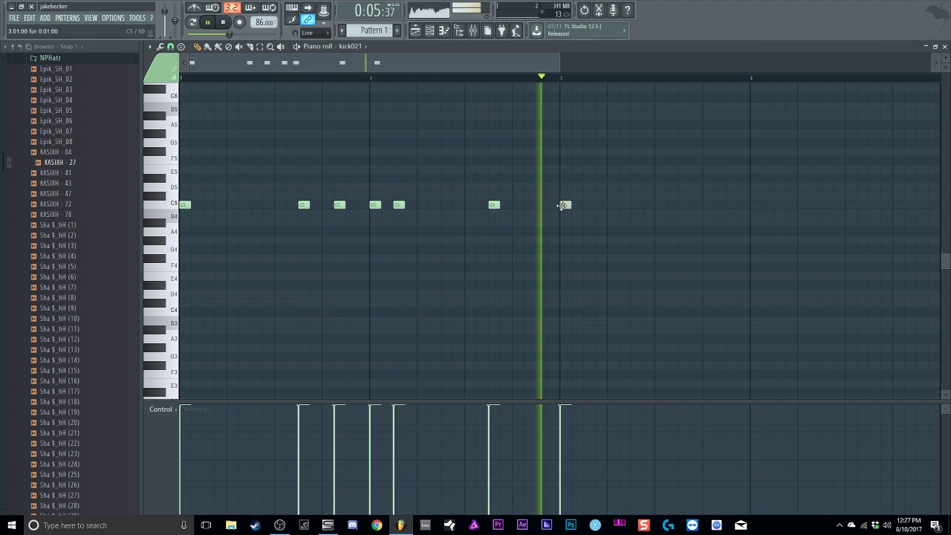
pyautogui.press('space')
pyautogui.rightClick(562, 206)
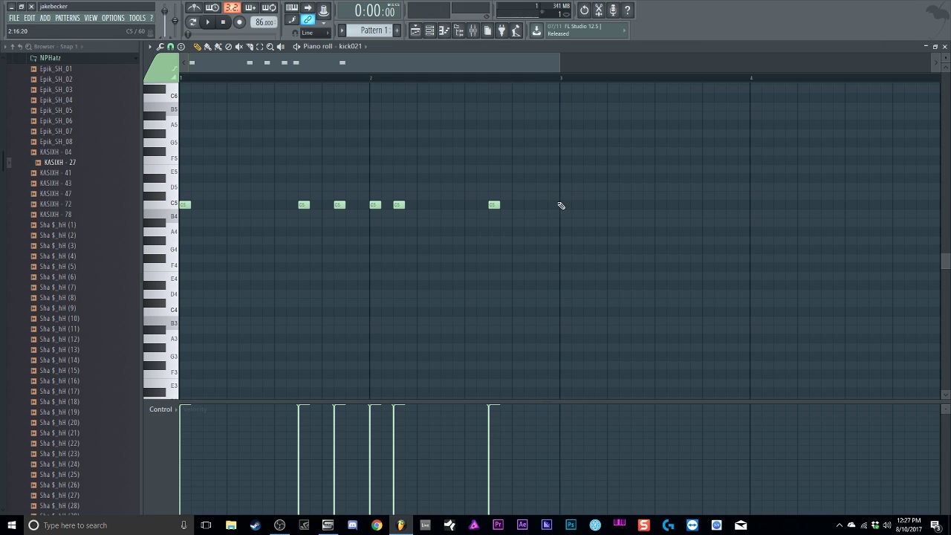
pyautogui.click(552, 205)
# - Duplicate the two-bar kick pattern into bars 3 and 4, listen to the full loop from the playlist, and stop playback
pyautogui.hotkey('ctrl', 'b')
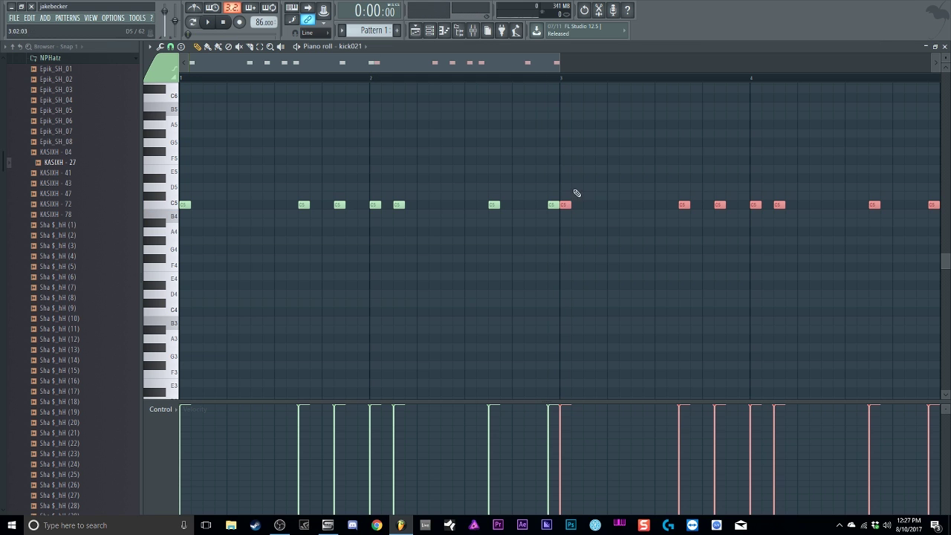
pyautogui.press('space')
pyautogui.press('F5')
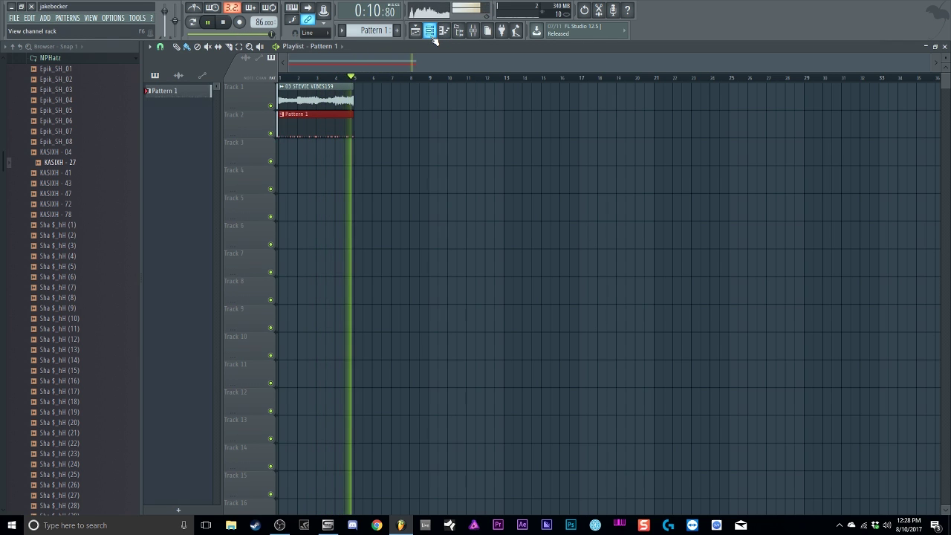
pyautogui.click(225, 23)
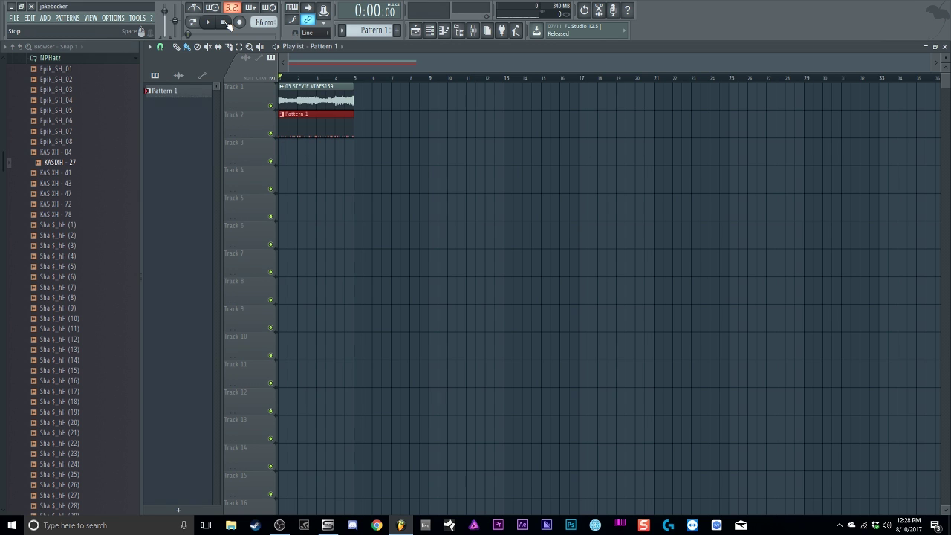
# - Show the mixer and open the first Edison on the Master track
pyautogui.click(473, 31)
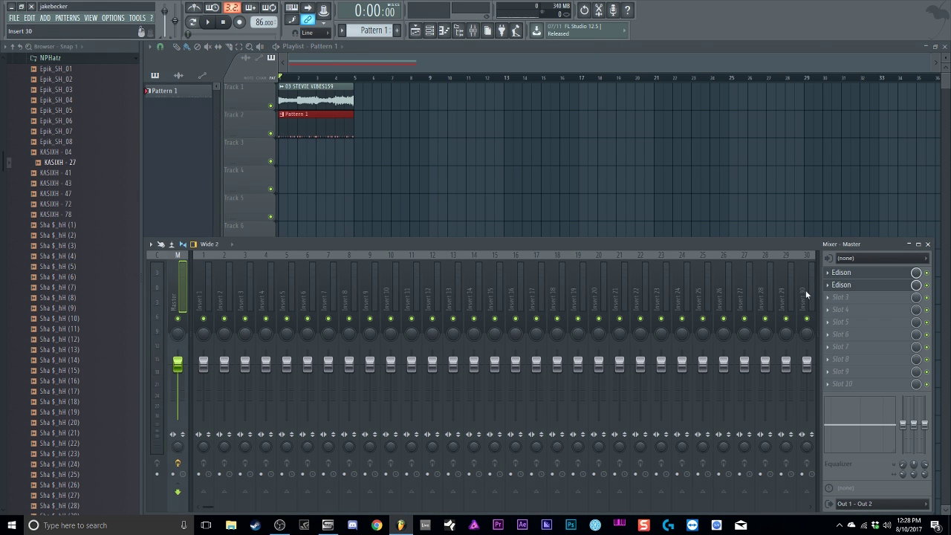
pyautogui.click(879, 273)
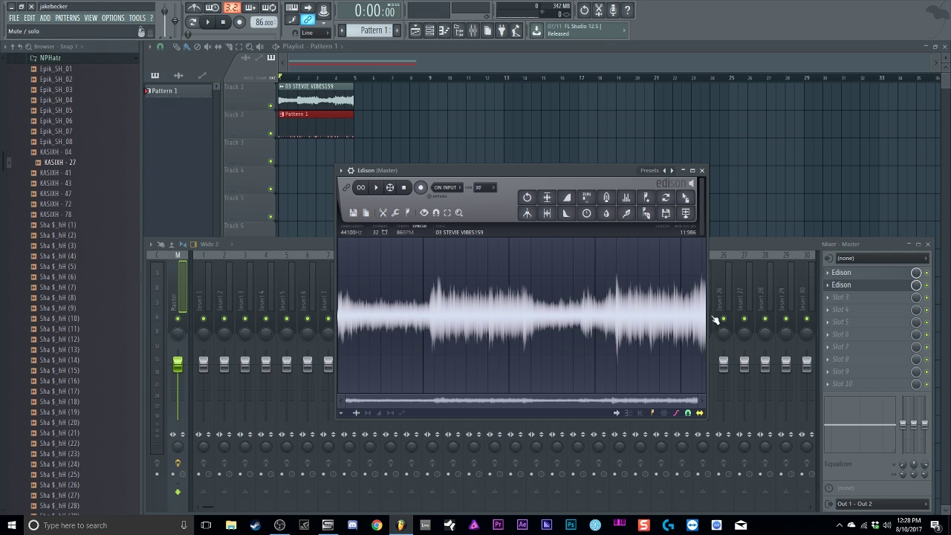